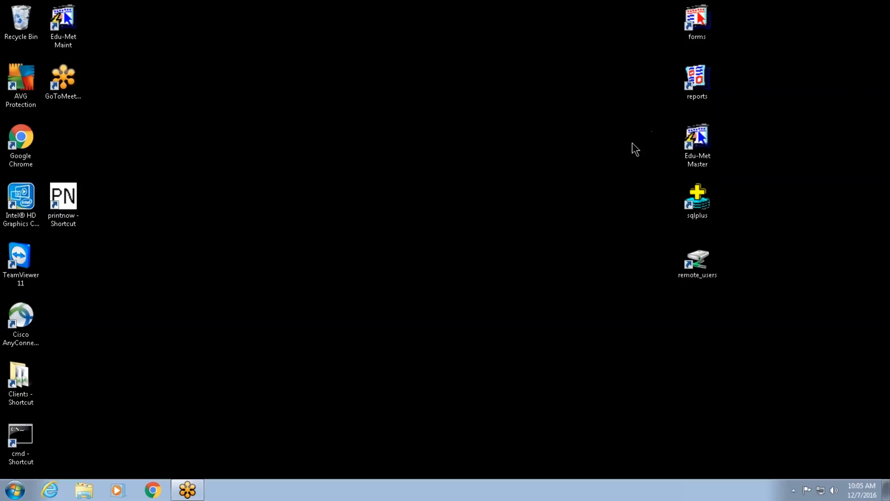
Move the Edu-Met Master shortcut toward the desktop centre and launch it
{"action": "left_click_drag", "start_coordinate": [702, 135], "coordinate": [533, 178]}
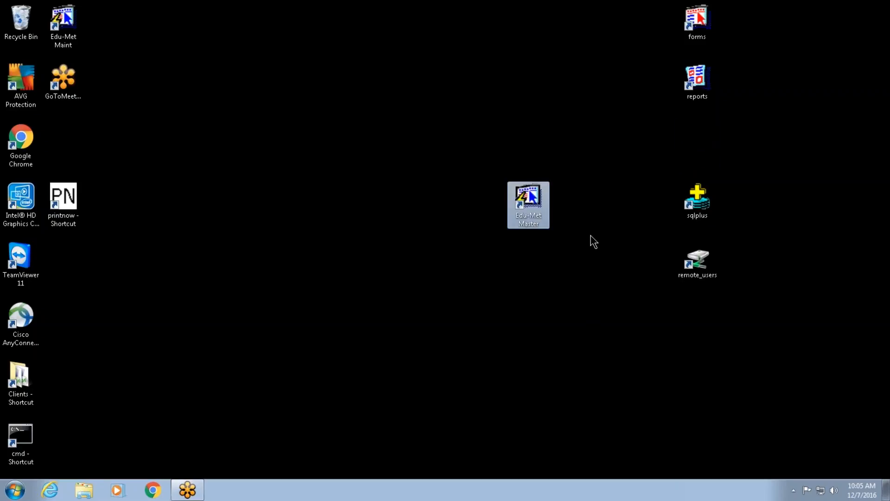
{"action": "double_click", "coordinate": [526, 195]}
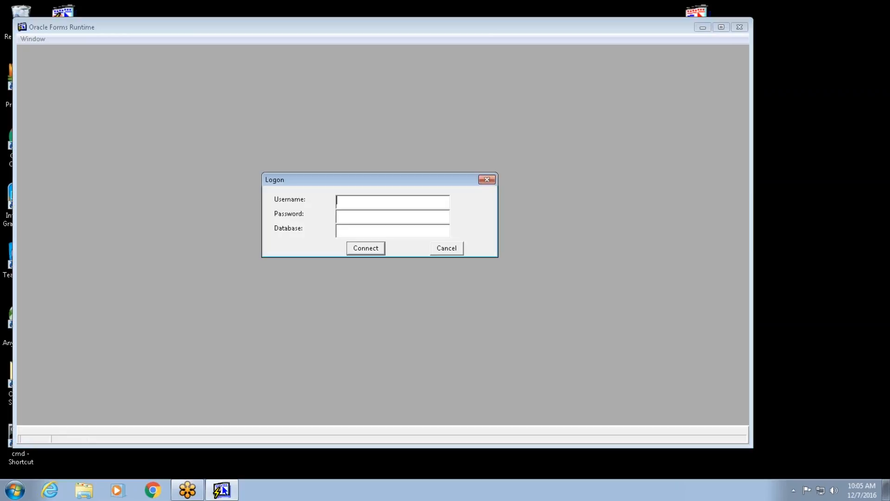
Try to log on to the train database with the user's username and account password
{"action": "left_click", "coordinate": [372, 247]}
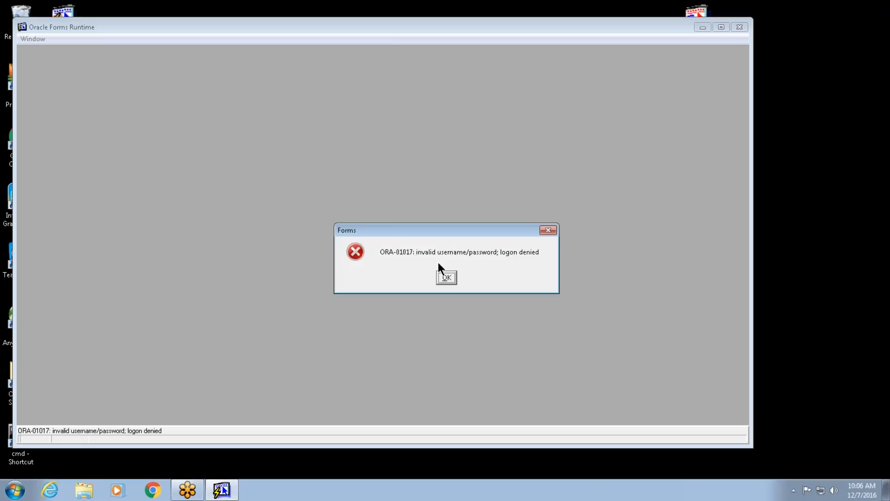
Dismiss the logon error and retry with the username and account password
{"action": "left_click", "coordinate": [447, 278]}
{"action": "left_click_drag", "start_coordinate": [391, 200], "coordinate": [334, 211]}
{"action": "type", "text": "2"}
{"action": "type", "text": "***"}
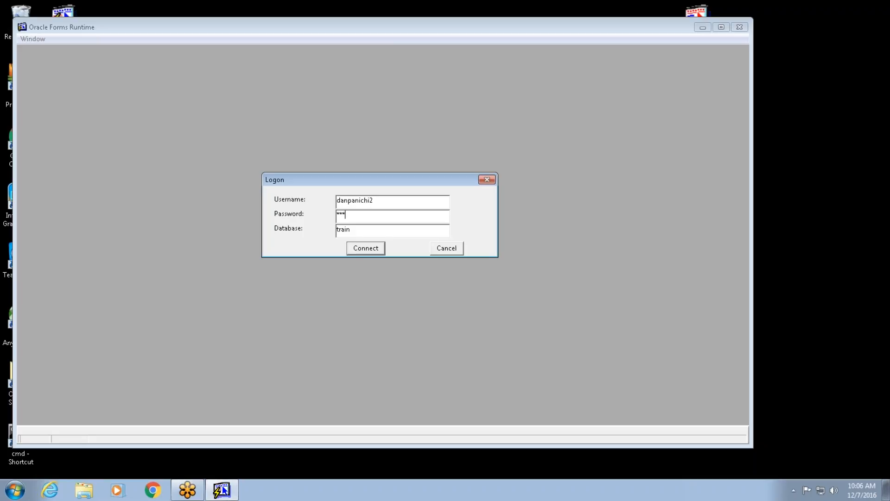
{"action": "type", "text": "*********"}
{"action": "key", "text": "Return"}
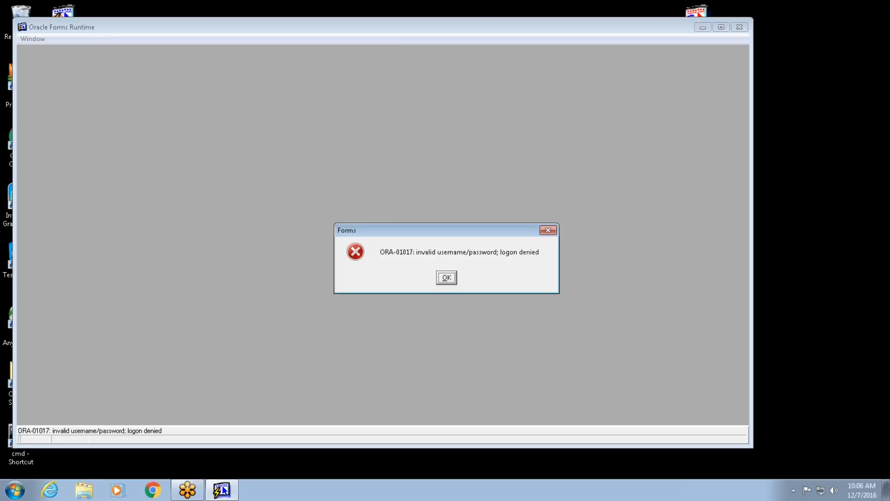
Dismiss the logon error and cancel the logon, closing the forms window
{"action": "left_click", "coordinate": [446, 277]}
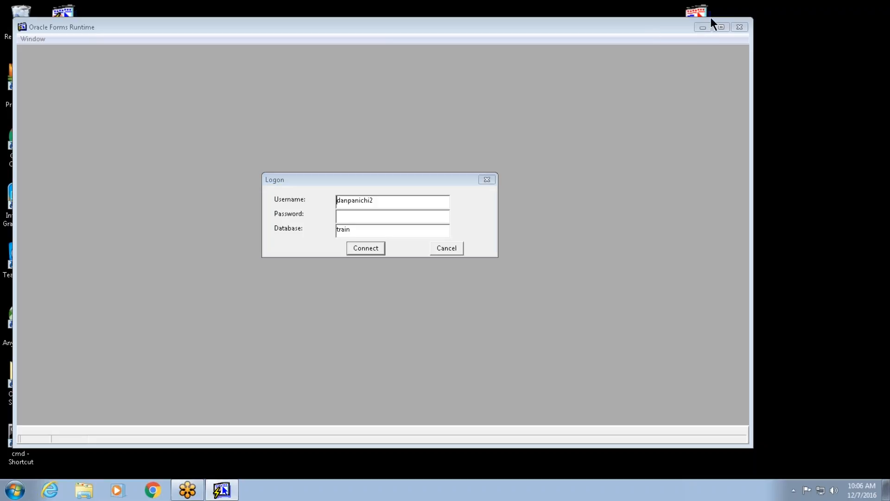
{"action": "left_click", "coordinate": [737, 26]}
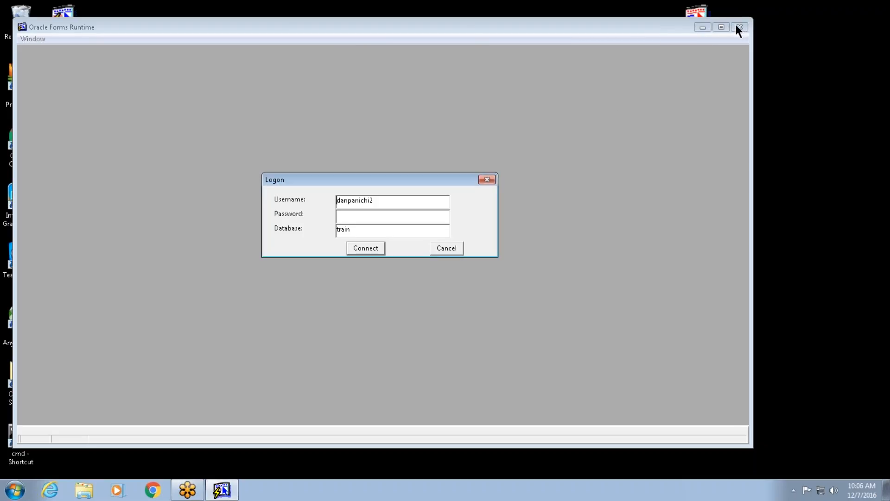
{"action": "left_click", "coordinate": [457, 248]}
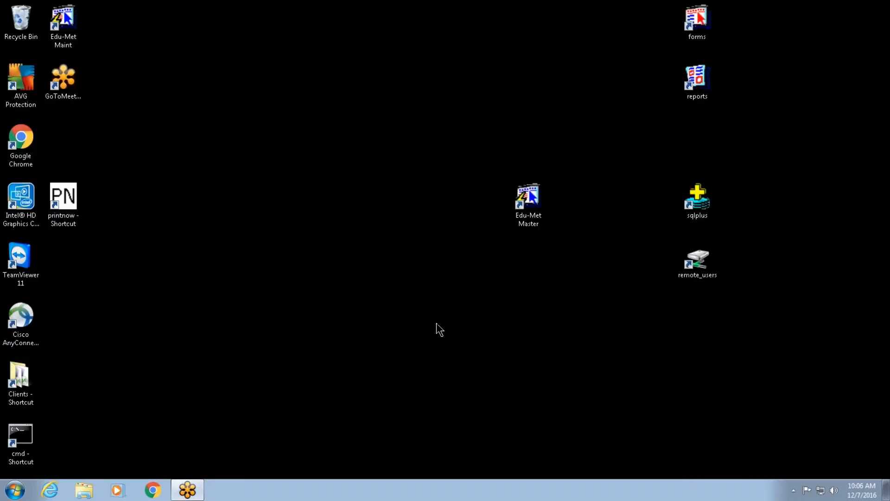
Relaunch Edu-Met Master and log on to database prod1 with the username and account password
{"action": "double_click", "coordinate": [528, 197]}
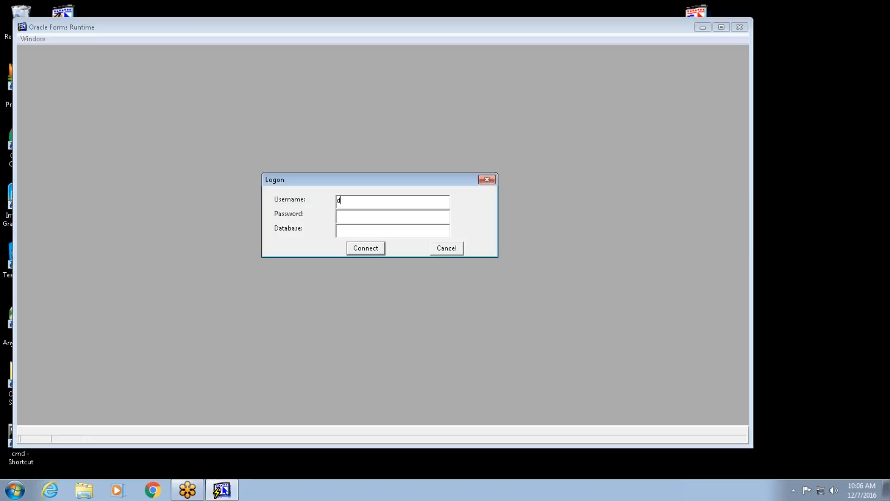
{"action": "key", "text": "Return"}
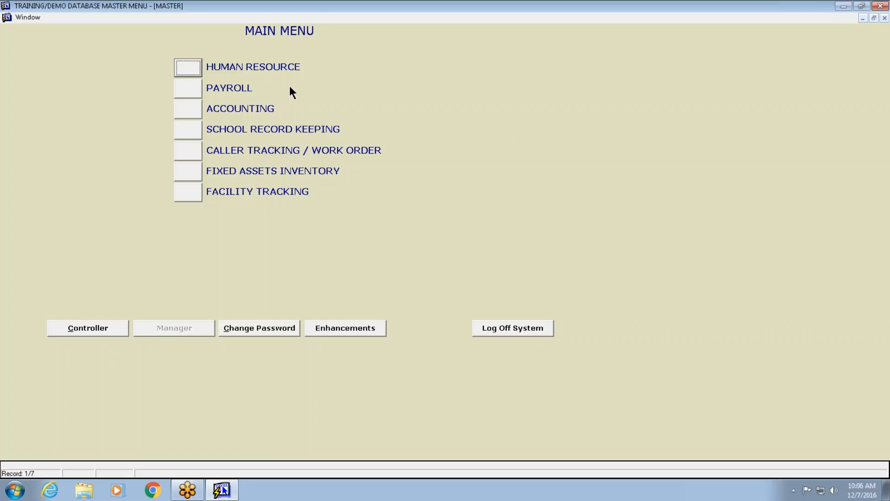
Open Accounting for the 20162017 current year and enter its Database section
{"action": "left_click", "coordinate": [188, 109]}
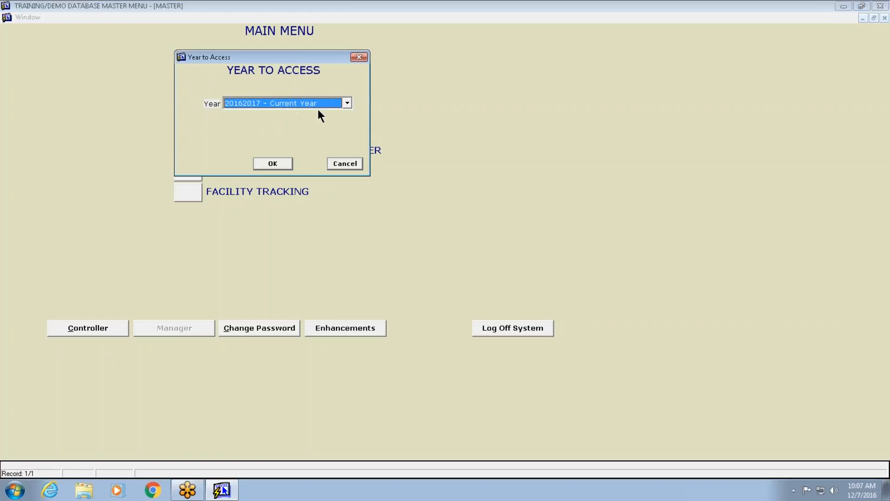
{"action": "left_click", "coordinate": [273, 164]}
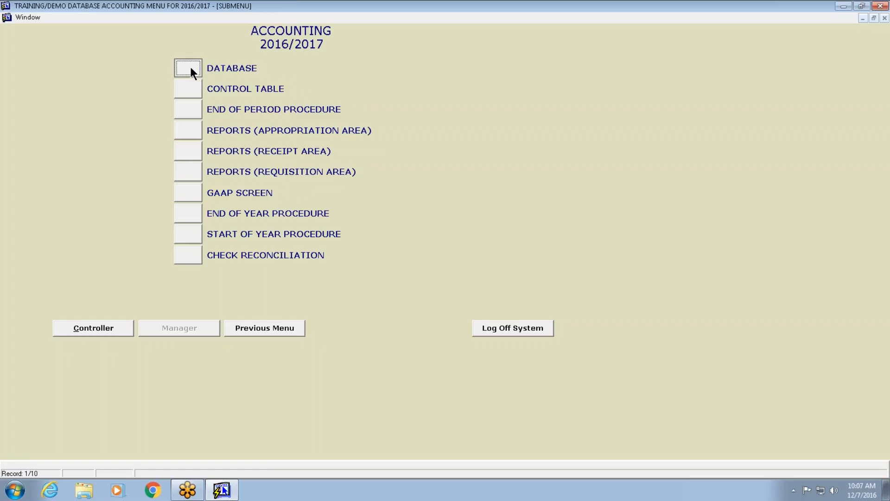
{"action": "left_click", "coordinate": [191, 68]}
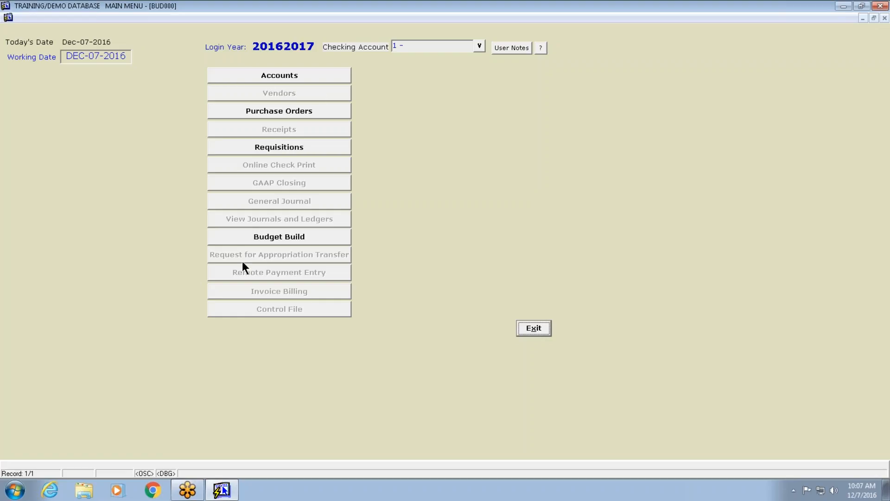
Open Budget Build and try restricting the fund to a range, cancelling the fund list
{"action": "left_click", "coordinate": [294, 237]}
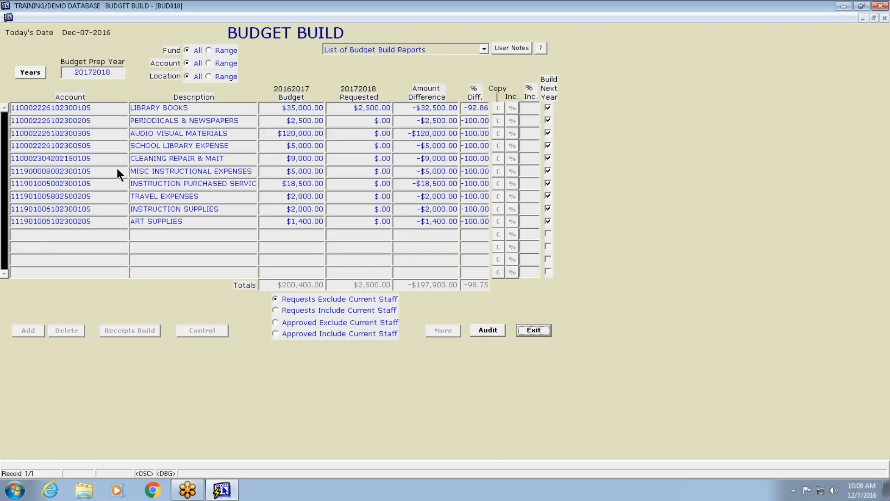
{"action": "left_click", "coordinate": [212, 49]}
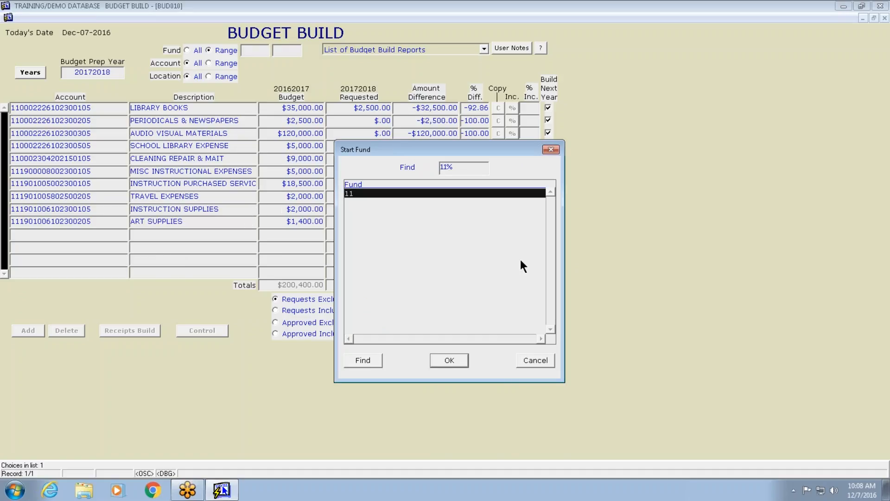
{"action": "left_click", "coordinate": [537, 359]}
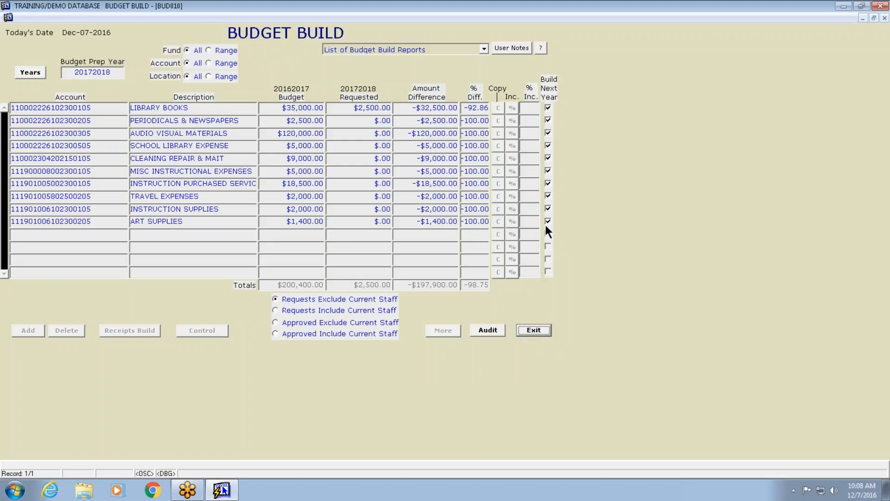
Open the Library Books account's budget build detail and return to the account list
{"action": "left_click", "coordinate": [548, 133]}
{"action": "double_click", "coordinate": [366, 106]}
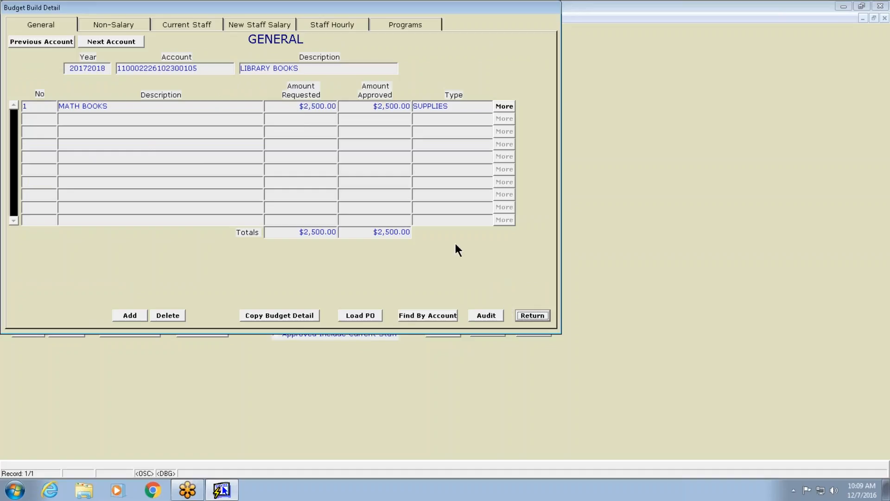
{"action": "left_click", "coordinate": [534, 316]}
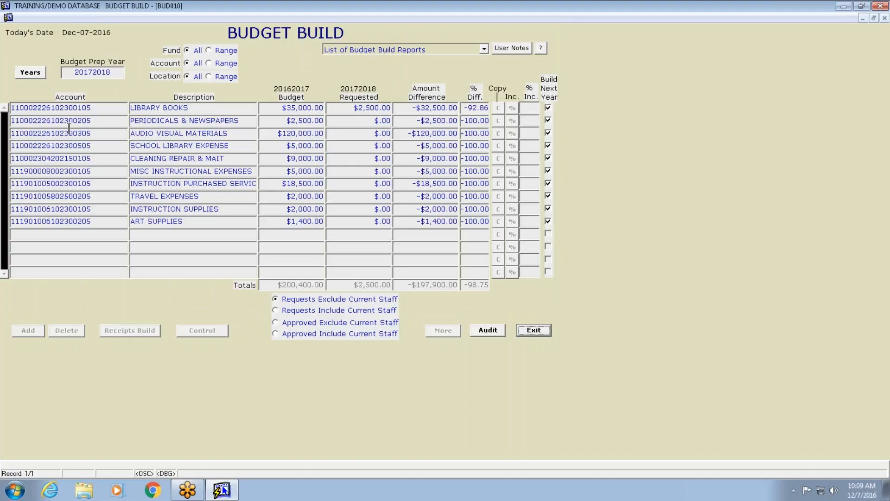
Reopen the Library Books detail, switch to its Non-Salary page and try adding an item line
{"action": "double_click", "coordinate": [350, 106]}
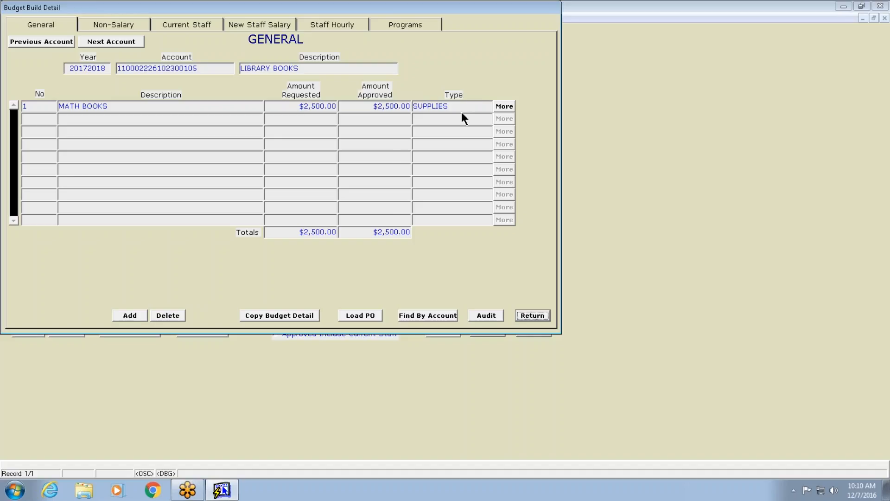
{"action": "left_click", "coordinate": [118, 26]}
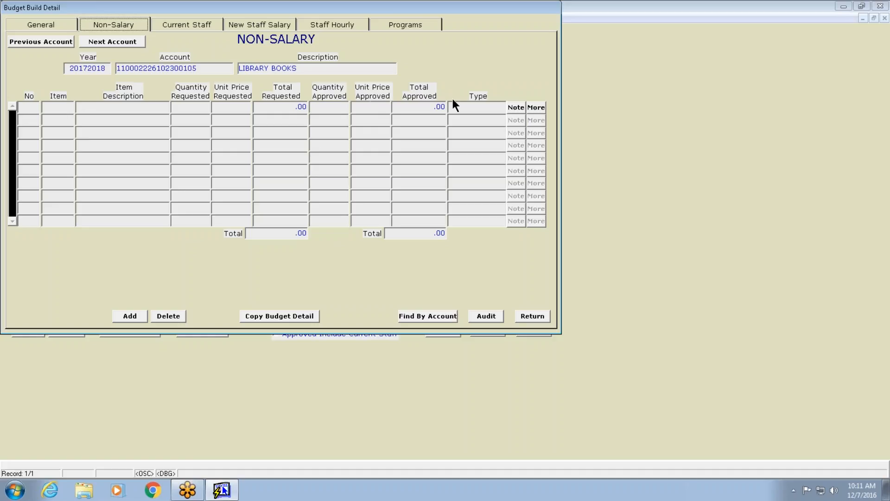
{"action": "left_click", "coordinate": [139, 313]}
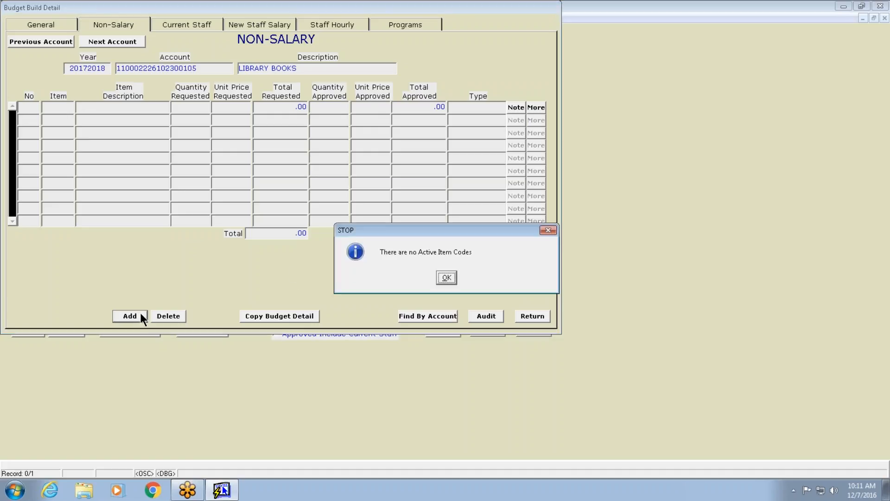
{"action": "left_click", "coordinate": [447, 278]}
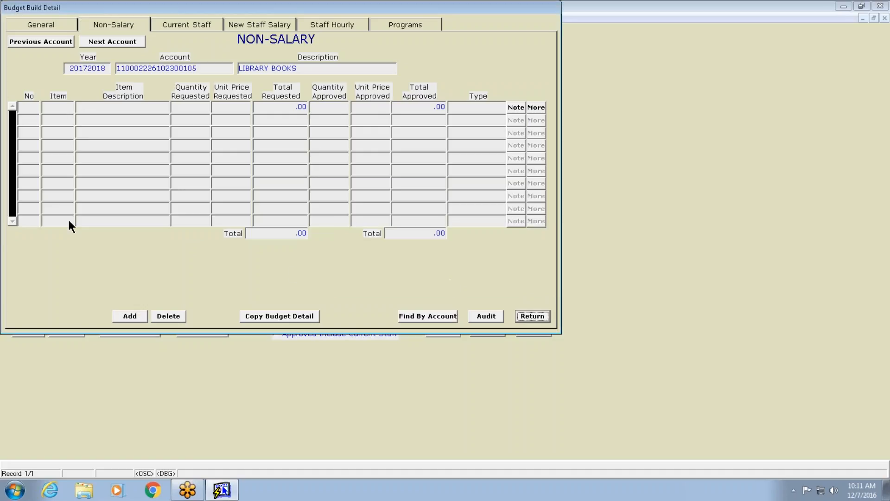
Enter non-salary line 1, MATH BOOKS, requesting quantity 12 at unit price 8.45
{"action": "left_click", "coordinate": [27, 112]}
{"action": "type", "text": "1"}
{"action": "left_click", "coordinate": [109, 110]}
{"action": "type", "text": "MATH BOOKS"}
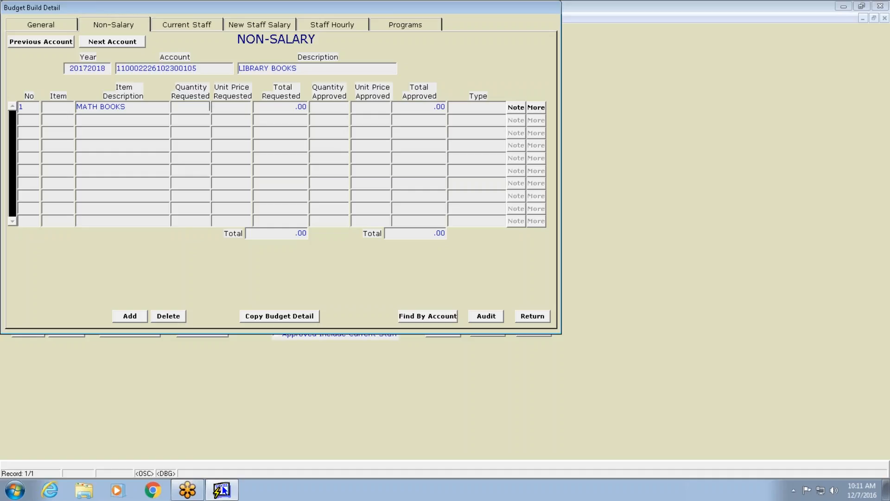
{"action": "type", "text": "12"}
{"action": "key", "text": "Tab"}
{"action": "type", "text": "8.45"}
{"action": "key", "text": "Tab"}
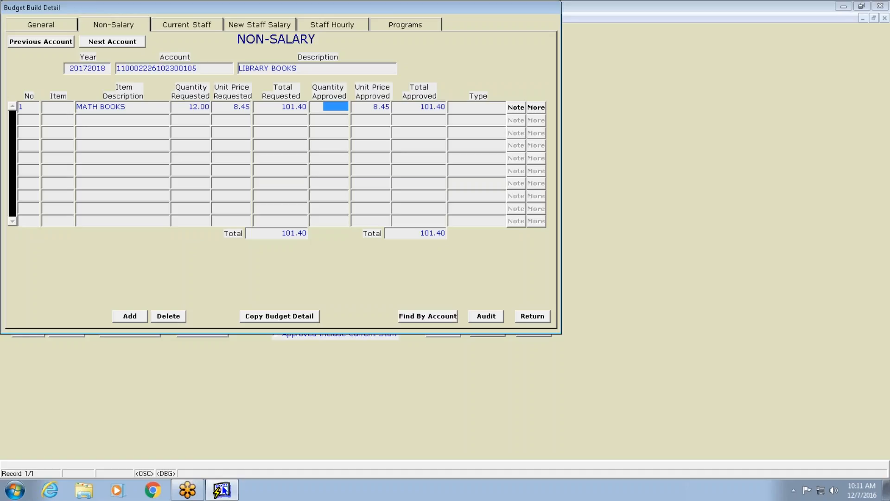
Set the approved quantity to 12 and close the line's More details
{"action": "type", "text": "12"}
{"action": "key", "text": "Tab"}
{"action": "key", "text": "Tab"}
{"action": "key", "text": "Tab"}
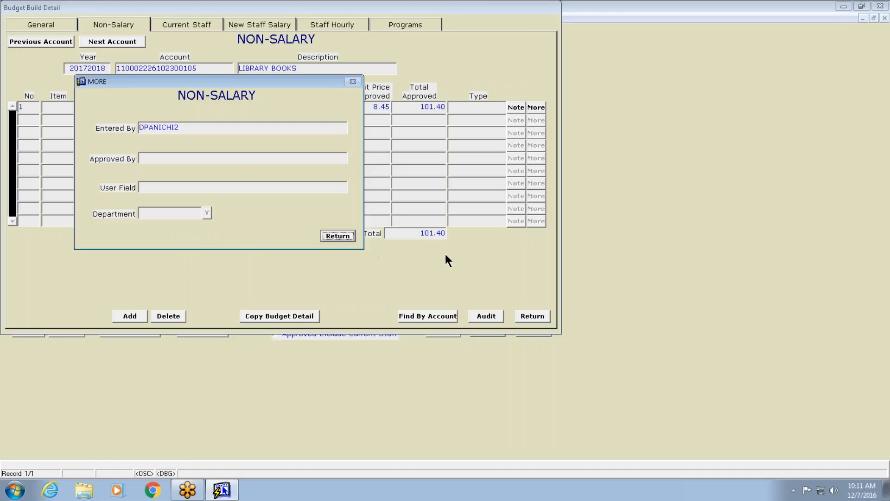
{"action": "left_click", "coordinate": [334, 235]}
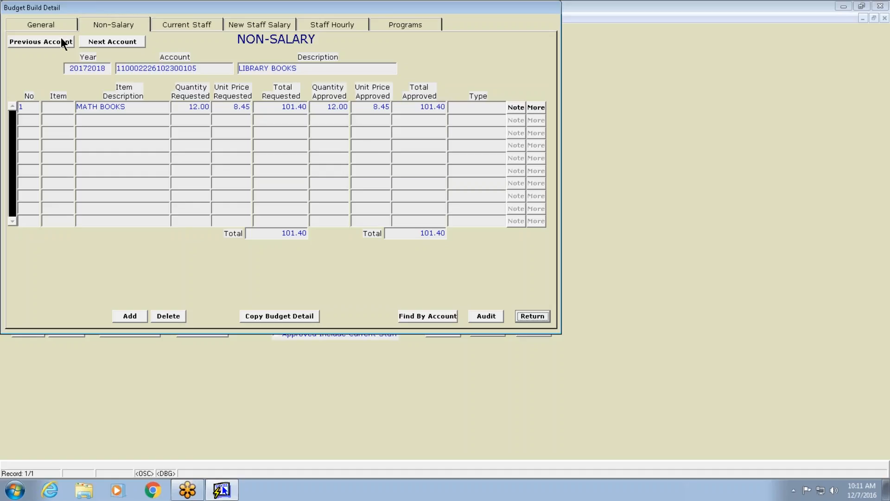
On the General page, set the Math Books requested amount to 2400
{"action": "left_click", "coordinate": [42, 25]}
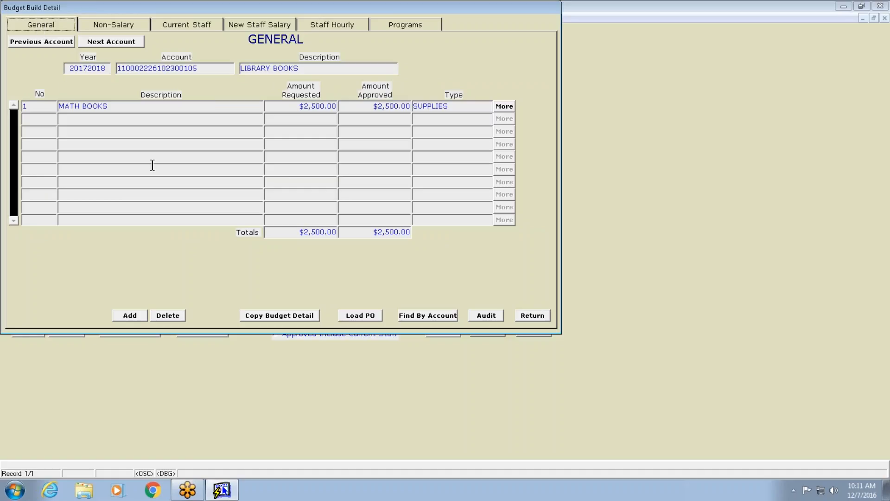
{"action": "left_click", "coordinate": [318, 107]}
{"action": "type", "text": "2400"}
{"action": "key", "text": "Tab"}
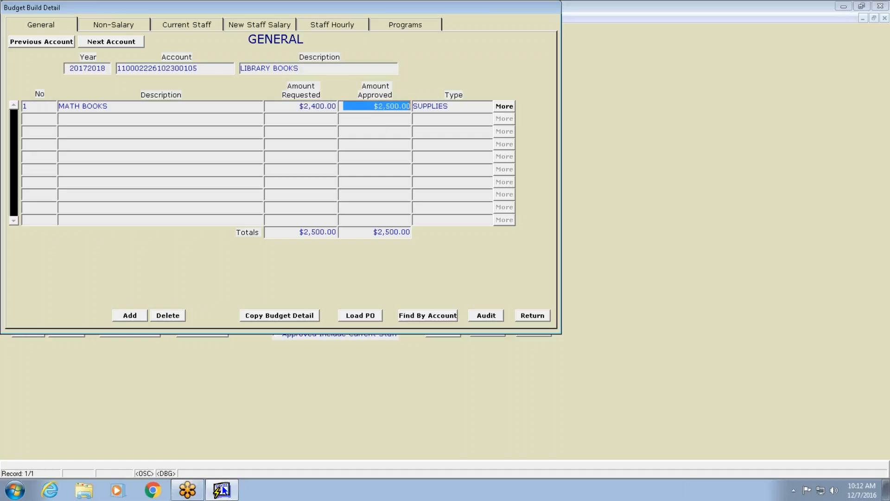
{"action": "type", "text": "2400"}
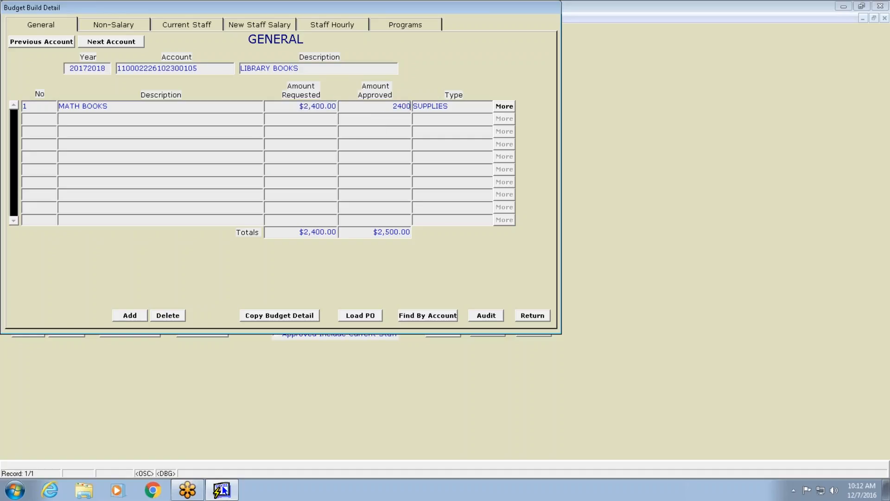
Set the Math Books approved amount to 2400, keeping its type as SUPPLIES
{"action": "key", "text": "Tab"}
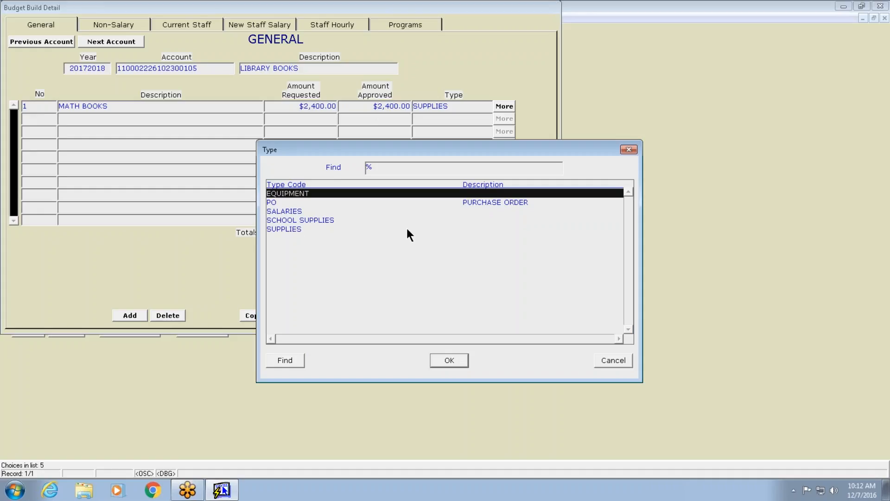
{"action": "left_click", "coordinate": [613, 360]}
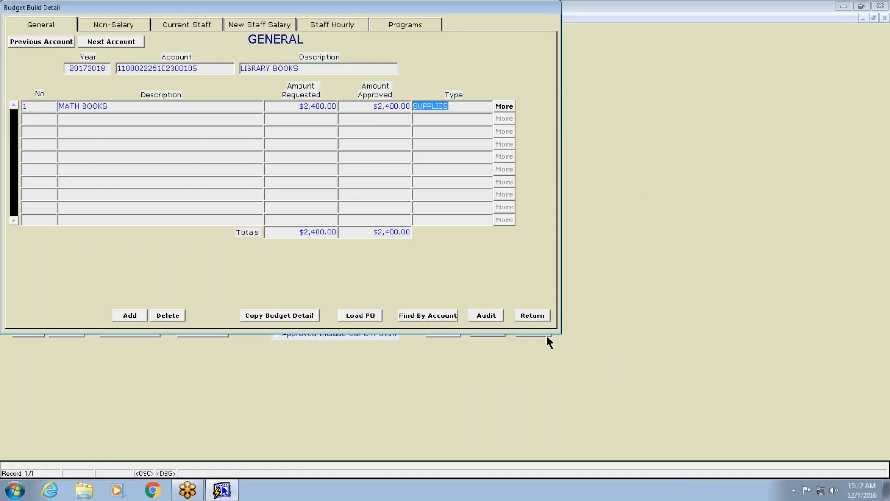
{"action": "key", "text": "Tab"}
{"action": "left_click", "coordinate": [445, 278]}
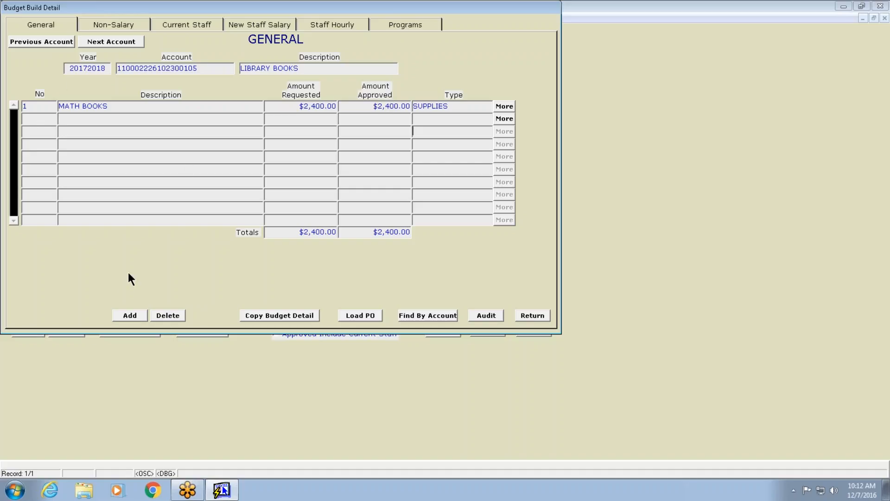
Add general line 2, TEXT BOOKS, with a requested amount of 1500
{"action": "left_click", "coordinate": [130, 315]}
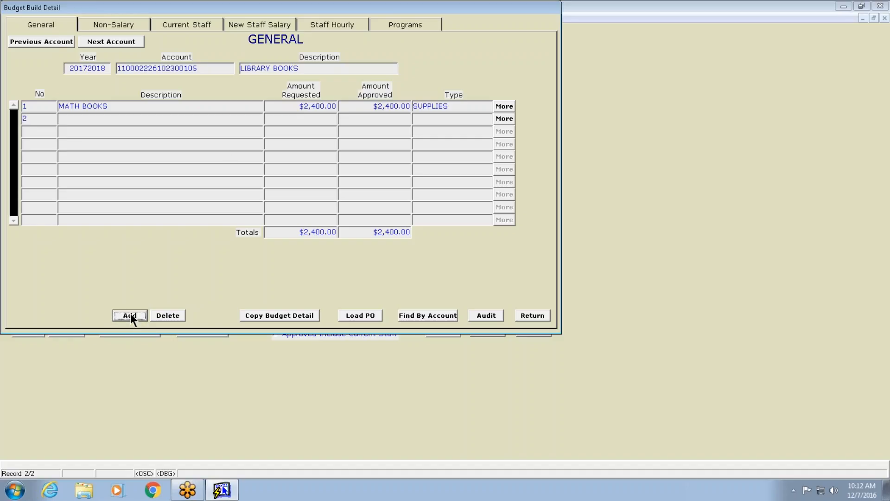
{"action": "left_click", "coordinate": [73, 121]}
{"action": "type", "text": "TEXT BOOKS"}
{"action": "type", "text": "154"}
{"action": "key", "text": "BackSpace"}
{"action": "type", "text": "000"}
{"action": "key", "text": "BackSpace"}
{"action": "key", "text": "Return"}
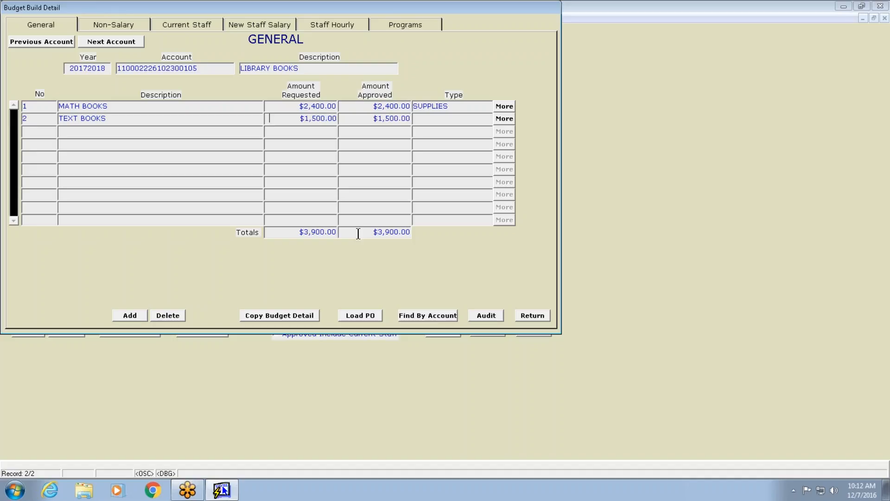
Set the TEXT BOOKS line's type to SUPPLIES
{"action": "key", "text": "Tab"}
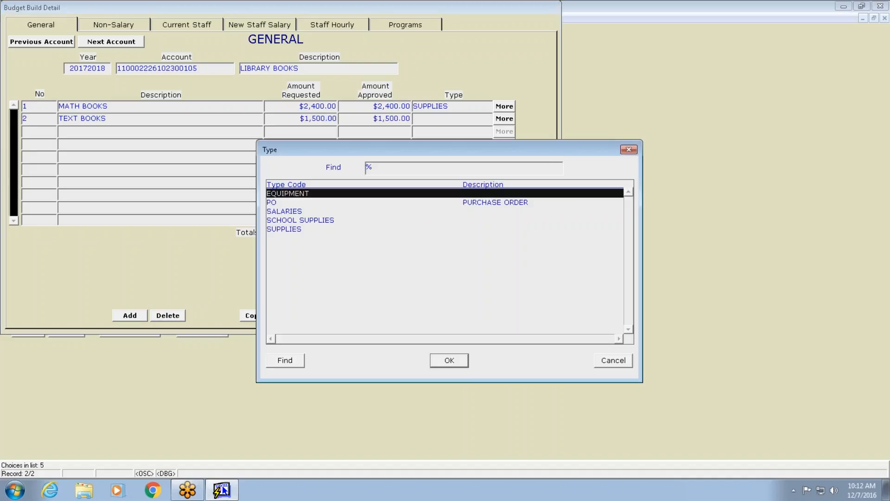
{"action": "left_click", "coordinate": [295, 231]}
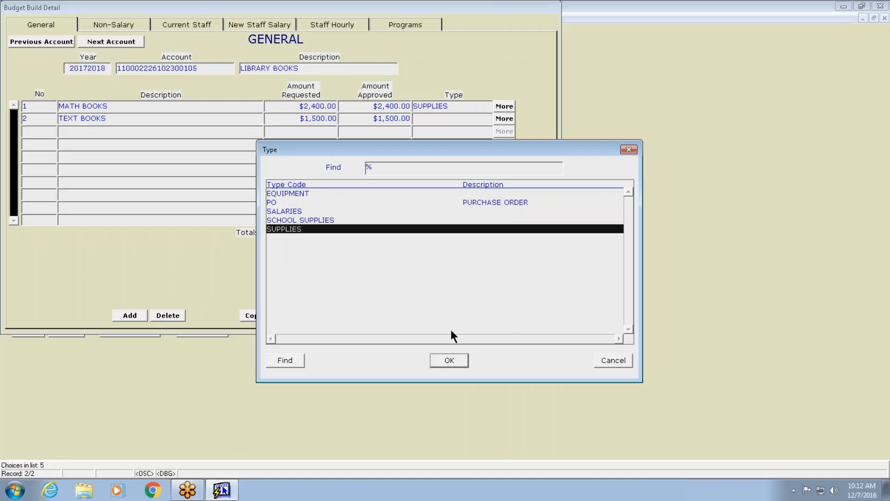
{"action": "left_click", "coordinate": [455, 357]}
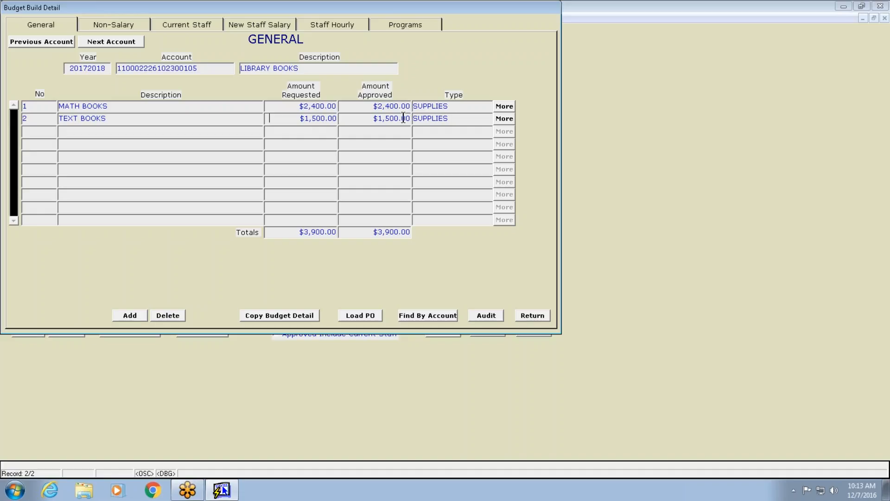
Open the MATH BOOKS line's More details and close them again
{"action": "left_click", "coordinate": [505, 106]}
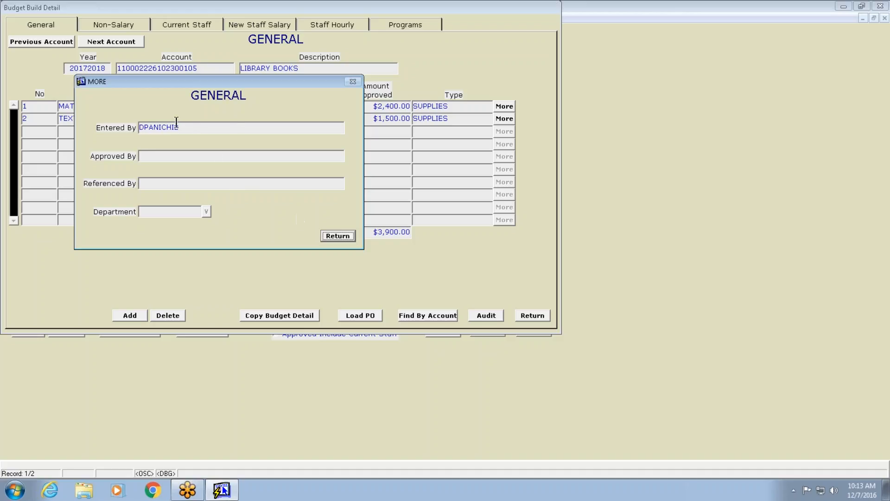
{"action": "left_click", "coordinate": [338, 236]}
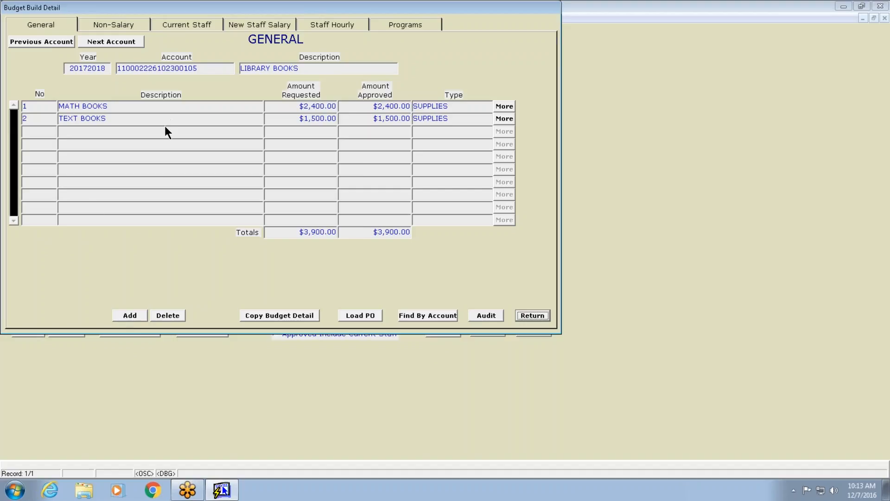
Delete general line 2, TEXT BOOKS, confirming the deletion
{"action": "left_click", "coordinate": [132, 118]}
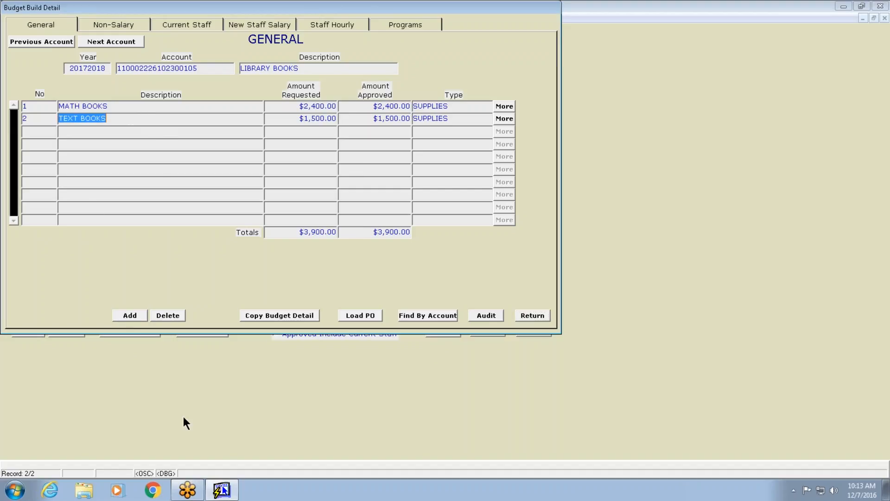
{"action": "left_click", "coordinate": [169, 316]}
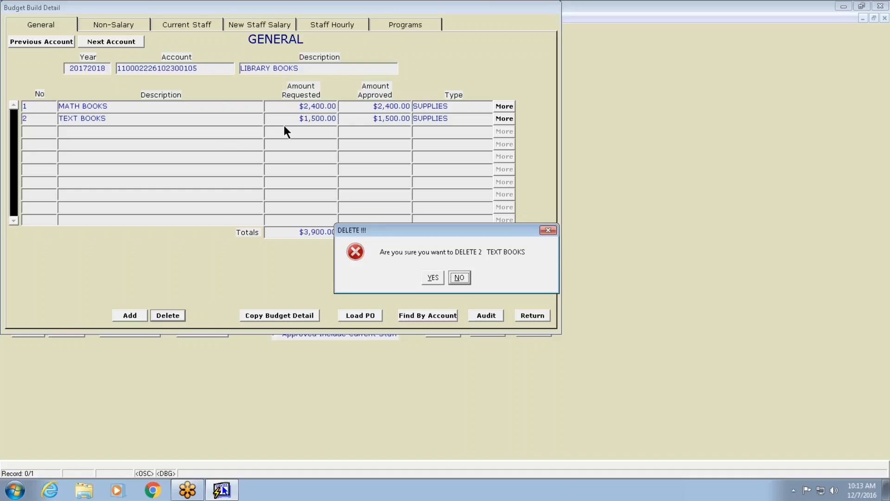
{"action": "left_click", "coordinate": [434, 278]}
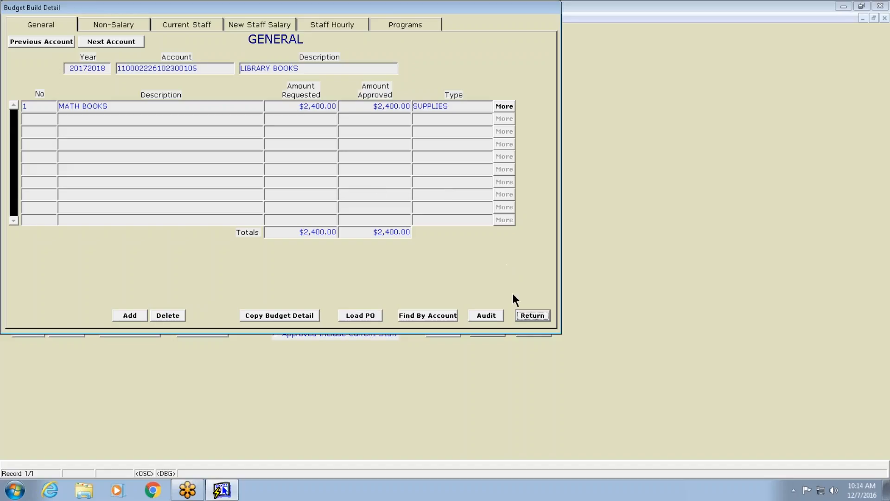
Open the AUDIO VISUAL MATERIALS budget detail, then find and switch back to the LIBRARY BOOKS account
{"action": "left_click", "coordinate": [538, 311]}
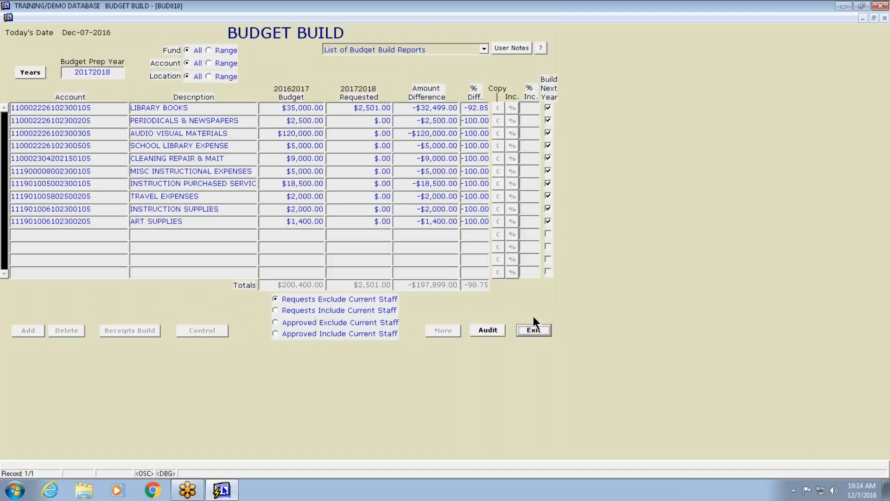
{"action": "double_click", "coordinate": [355, 134]}
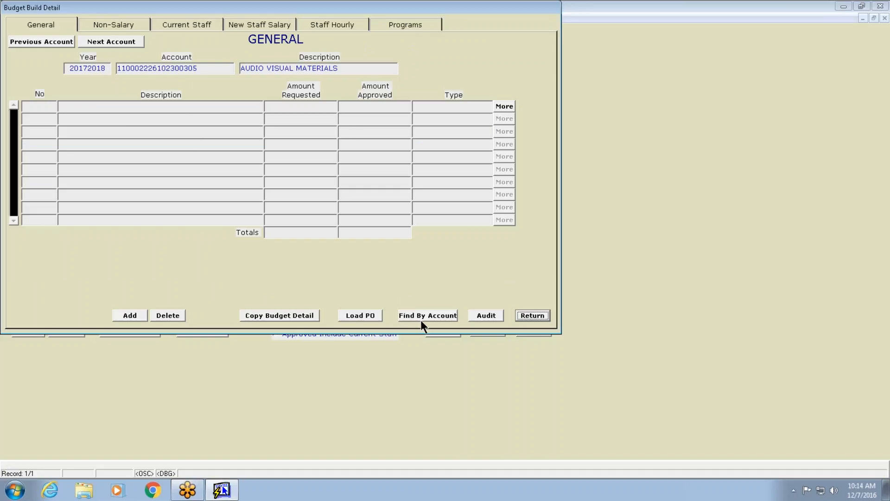
{"action": "left_click", "coordinate": [436, 316]}
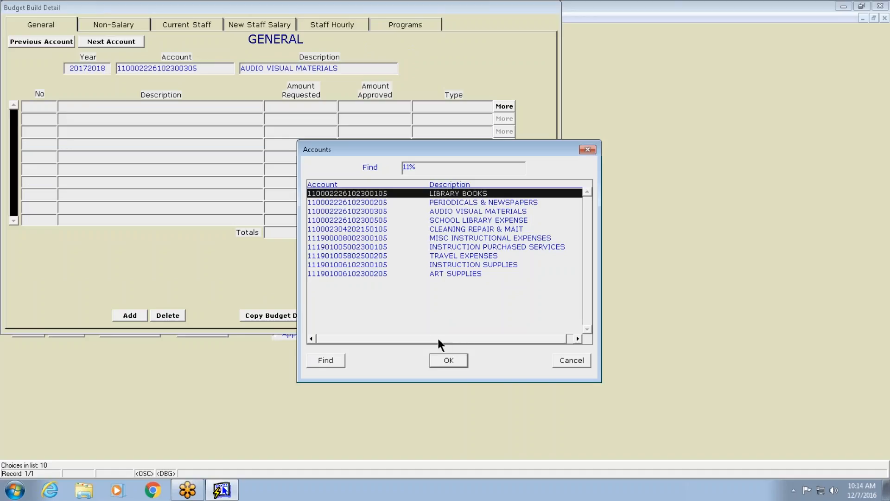
{"action": "left_click", "coordinate": [444, 360]}
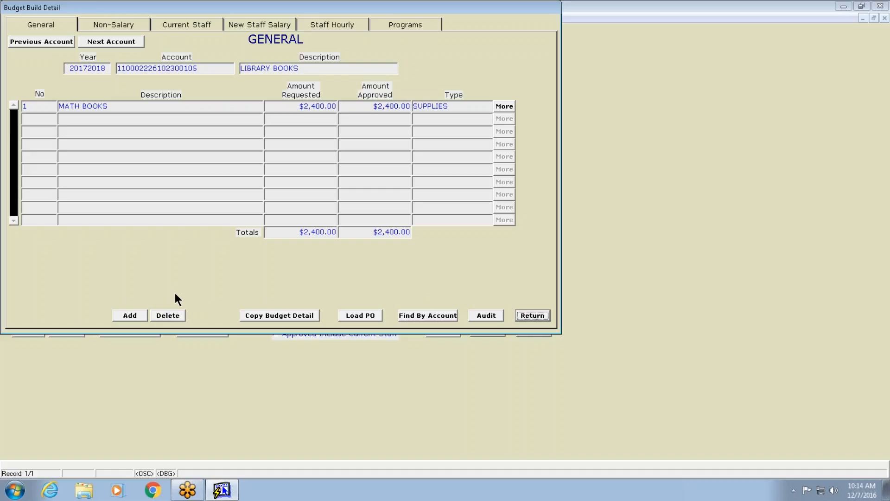
Review the LIBRARY BOOKS account's audit history and close it
{"action": "left_click", "coordinate": [491, 316]}
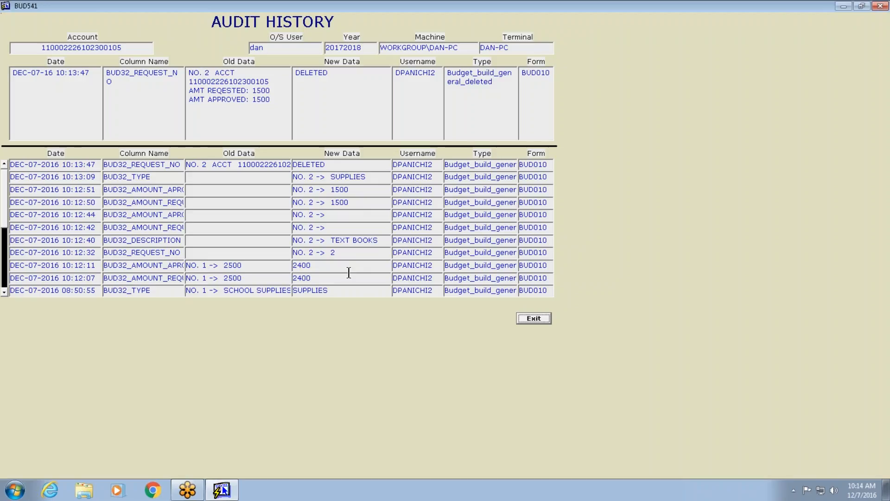
{"action": "left_click", "coordinate": [534, 318]}
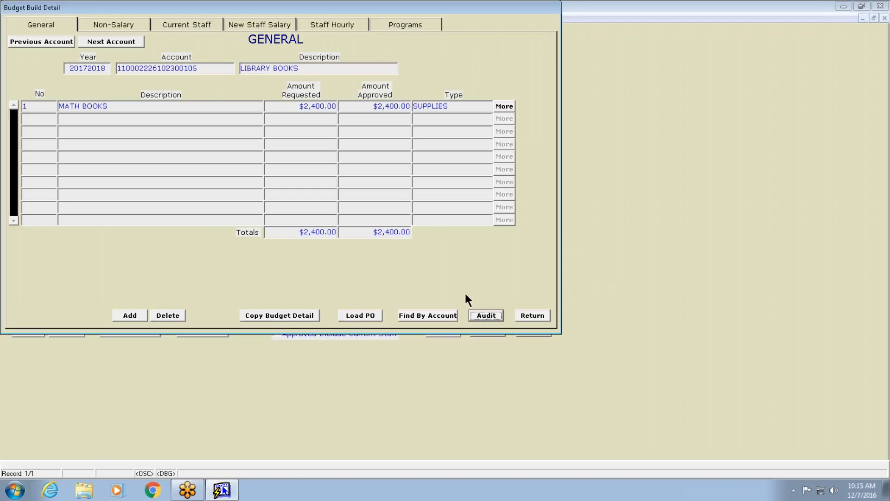
Reopen the LIBRARY BOOKS detail, move to the PERIODICALS & NEWSPAPERS account, and return to LIBRARY BOOKS
{"action": "left_click", "coordinate": [526, 315]}
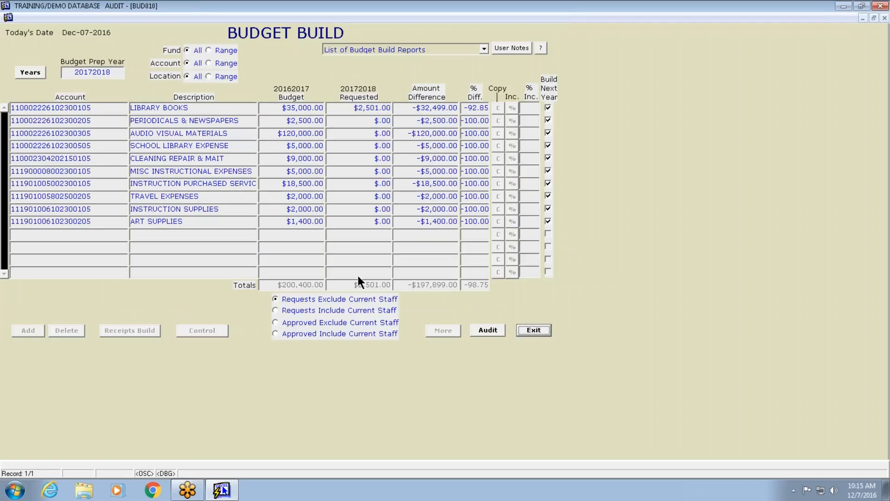
{"action": "left_click", "coordinate": [354, 111]}
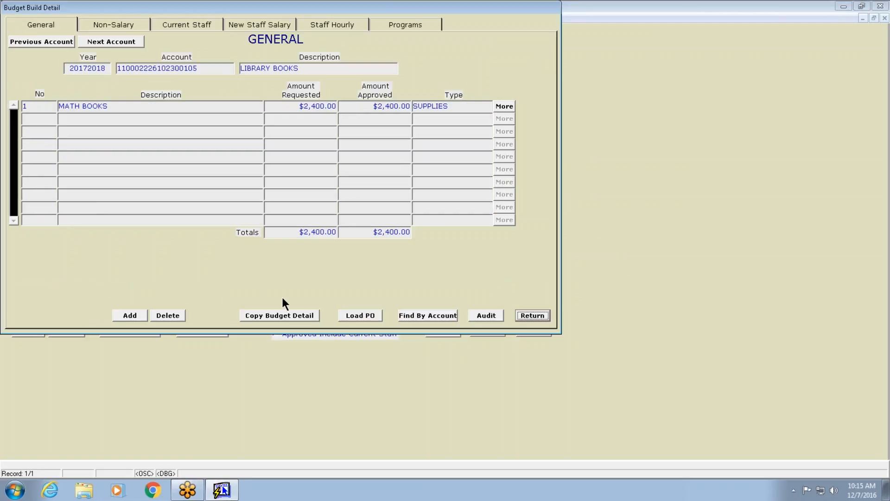
{"action": "left_click", "coordinate": [105, 41]}
{"action": "left_click", "coordinate": [382, 202]}
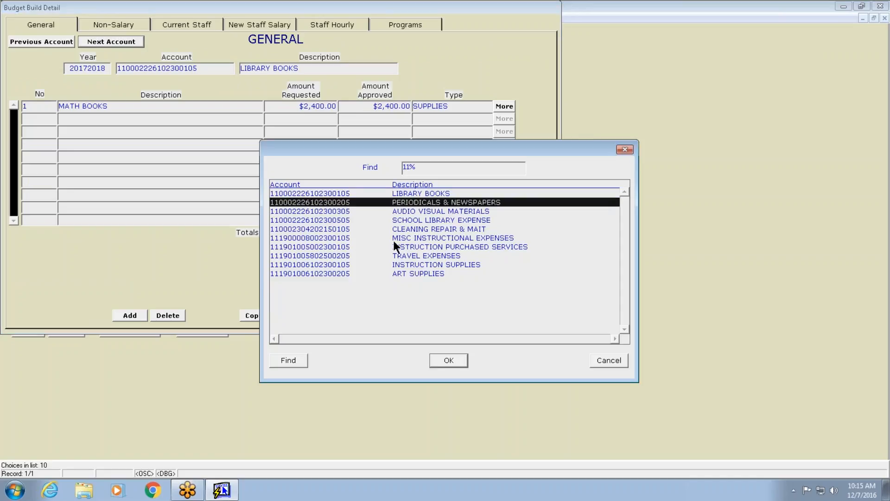
{"action": "left_click", "coordinate": [457, 361]}
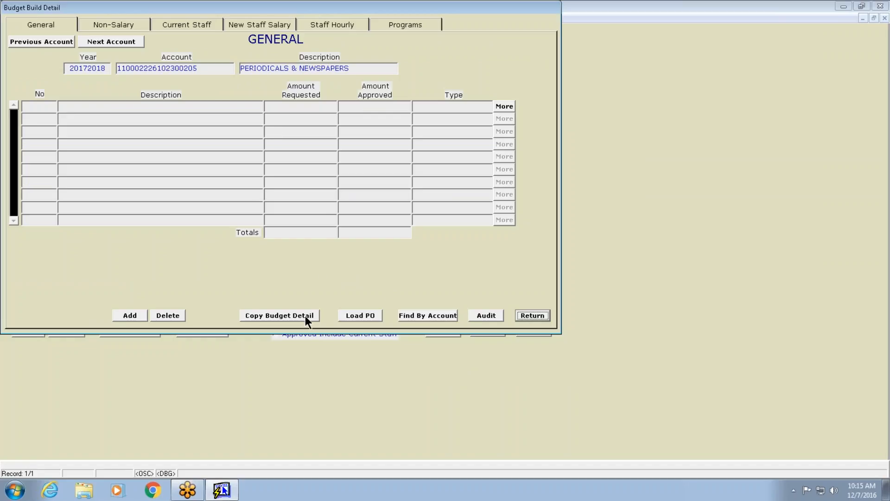
{"action": "left_click", "coordinate": [47, 39]}
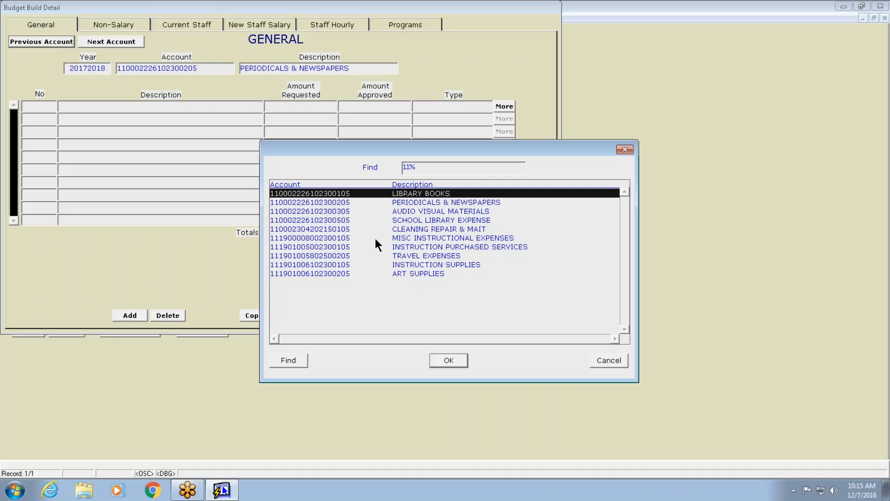
{"action": "left_click", "coordinate": [453, 361]}
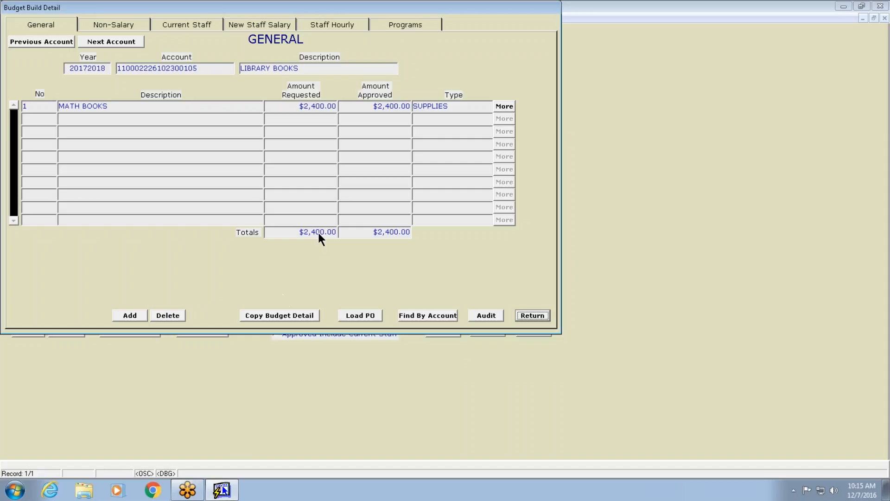
On the Non-Salary page, open and close the MATH BOOKS line's note and More details
{"action": "left_click", "coordinate": [107, 23]}
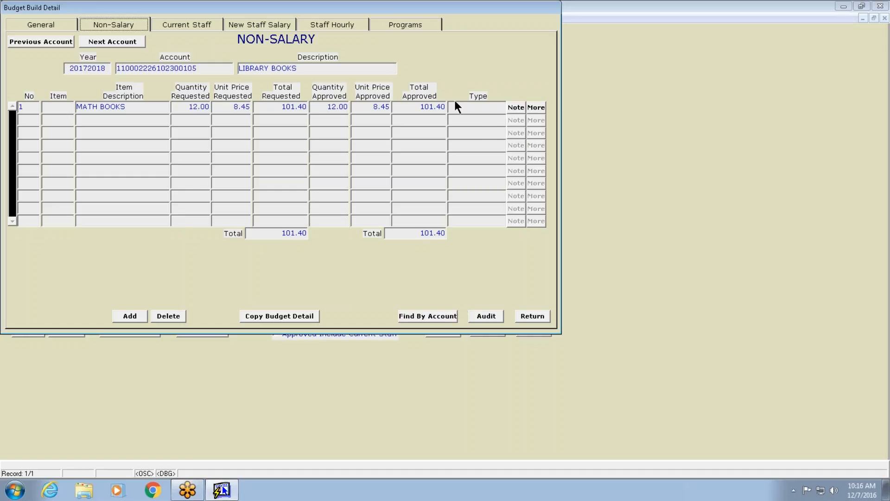
{"action": "left_click", "coordinate": [517, 108]}
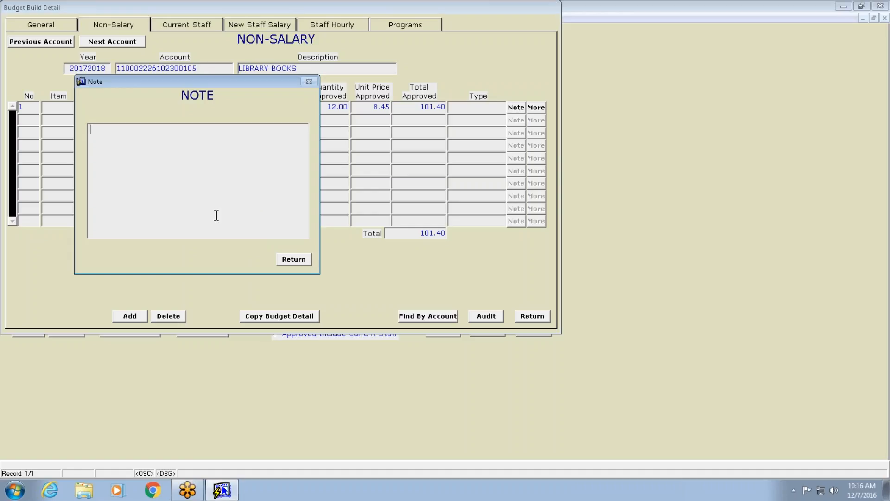
{"action": "left_click", "coordinate": [295, 260]}
{"action": "left_click", "coordinate": [537, 109]}
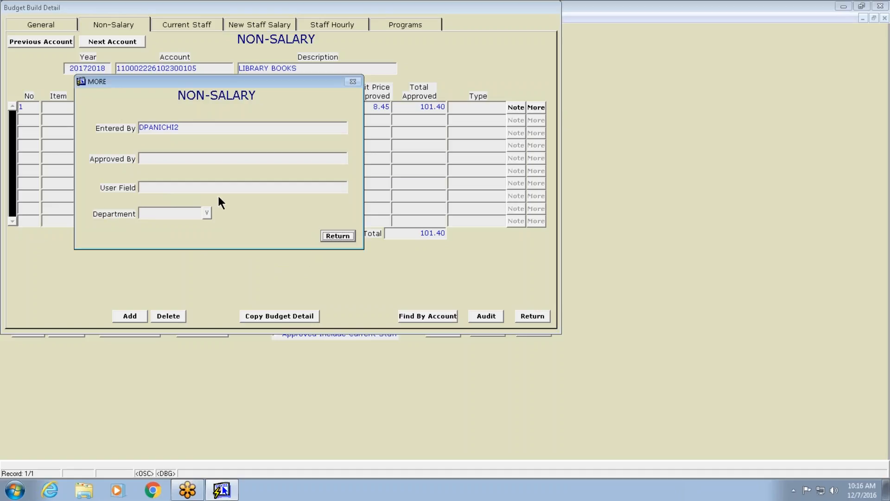
{"action": "left_click", "coordinate": [342, 236]}
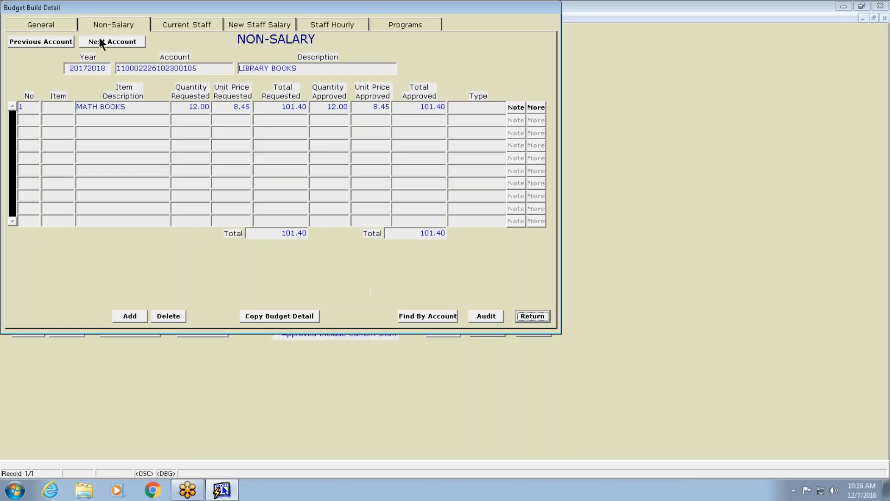
Reopen the LIBRARY BOOKS detail repeatedly, switching between General and Non-Salary pages and returning to the budget list
{"action": "left_click", "coordinate": [544, 317]}
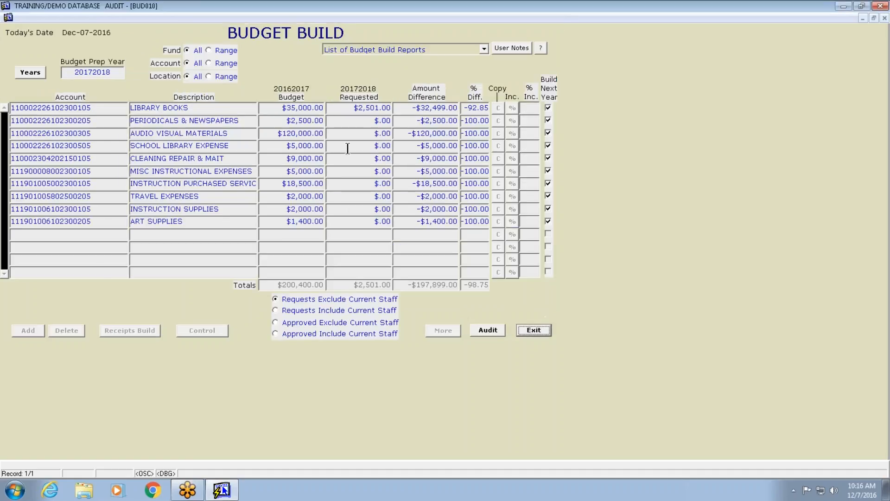
{"action": "double_click", "coordinate": [360, 106]}
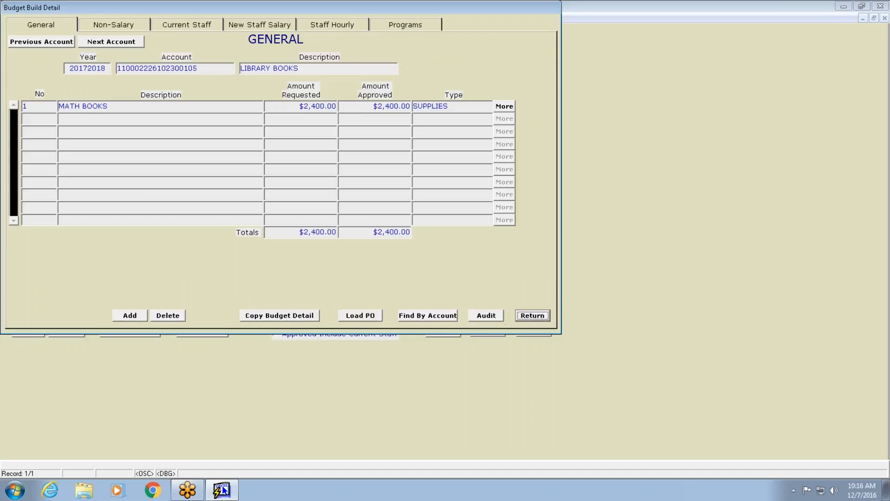
{"action": "left_click", "coordinate": [115, 27]}
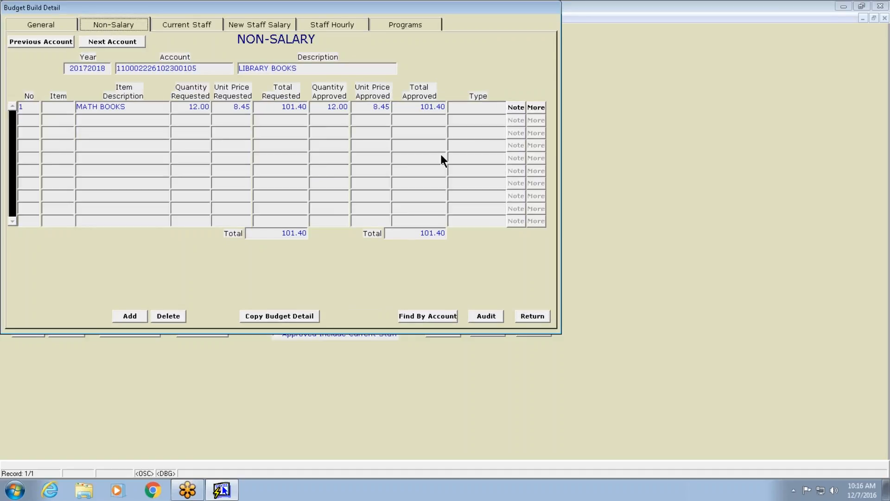
{"action": "left_click", "coordinate": [49, 26]}
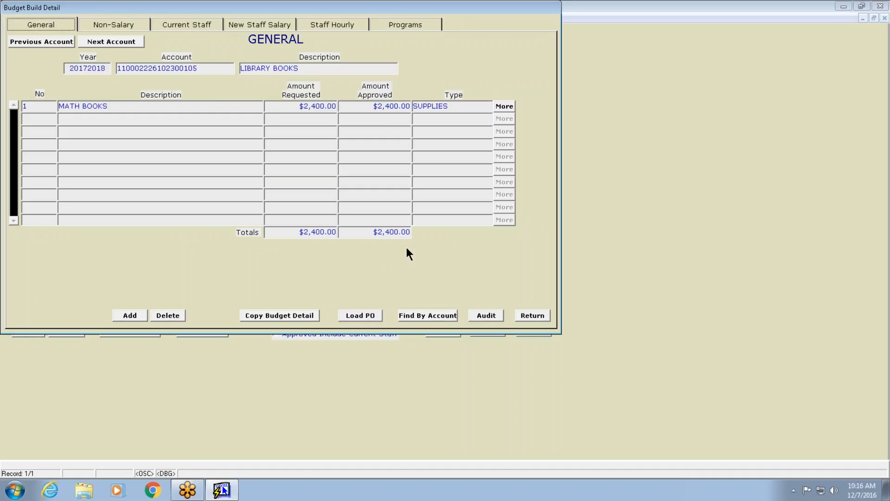
{"action": "left_click", "coordinate": [529, 315]}
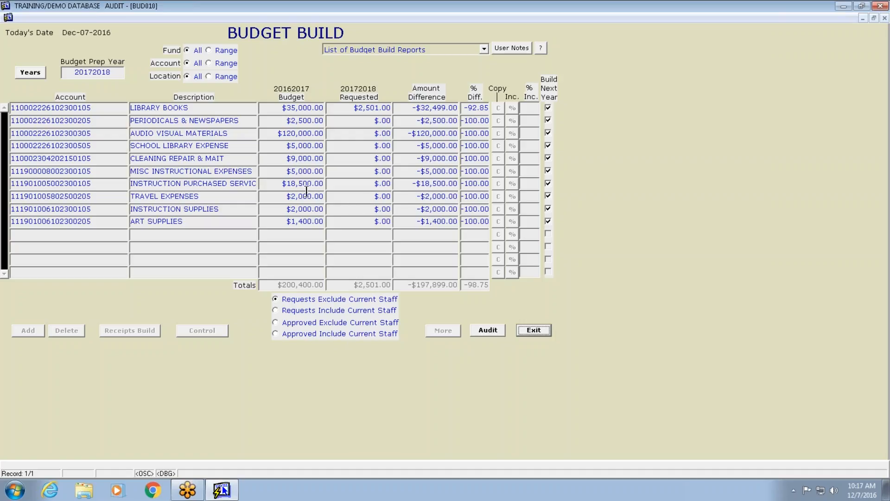
{"action": "double_click", "coordinate": [335, 108]}
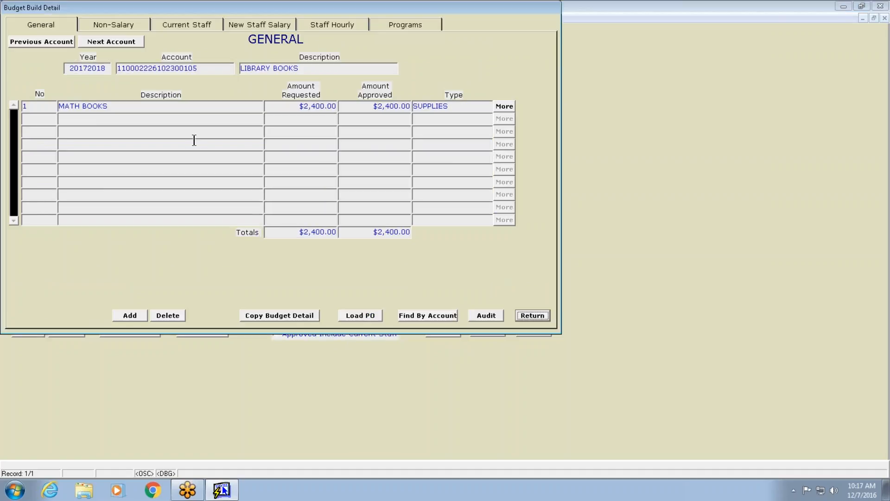
{"action": "left_click", "coordinate": [129, 26]}
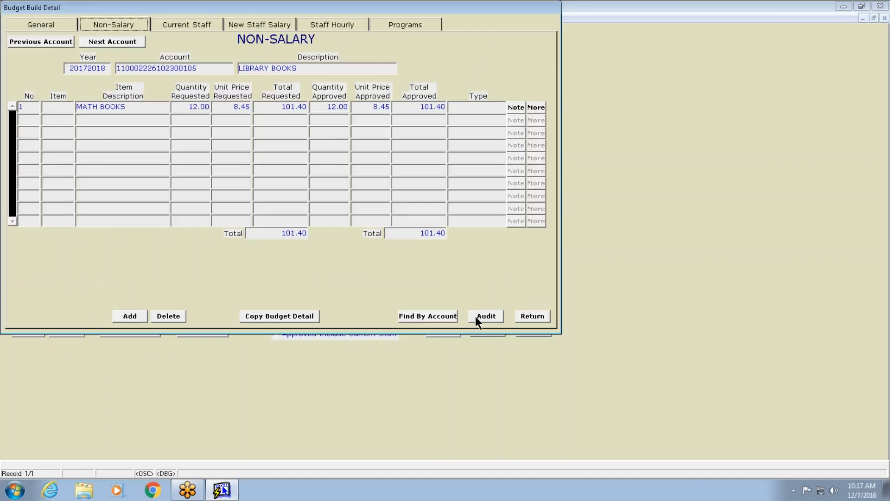
{"action": "left_click", "coordinate": [542, 317]}
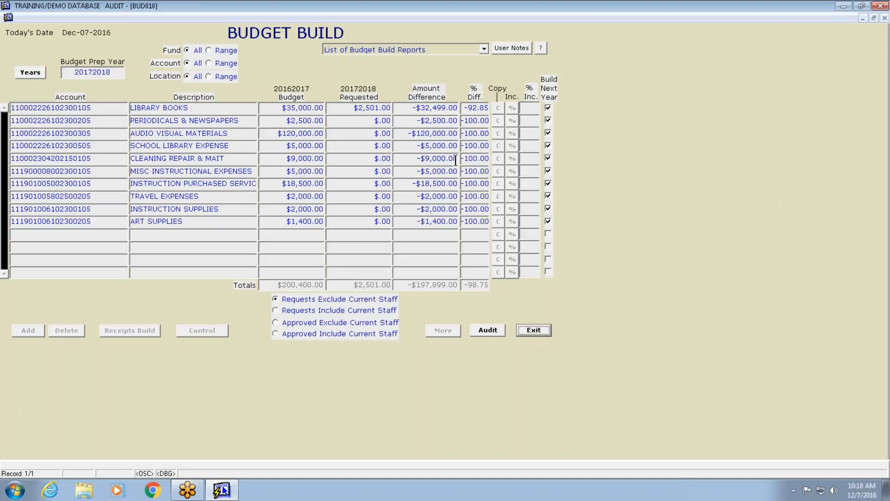
{"action": "double_click", "coordinate": [353, 110]}
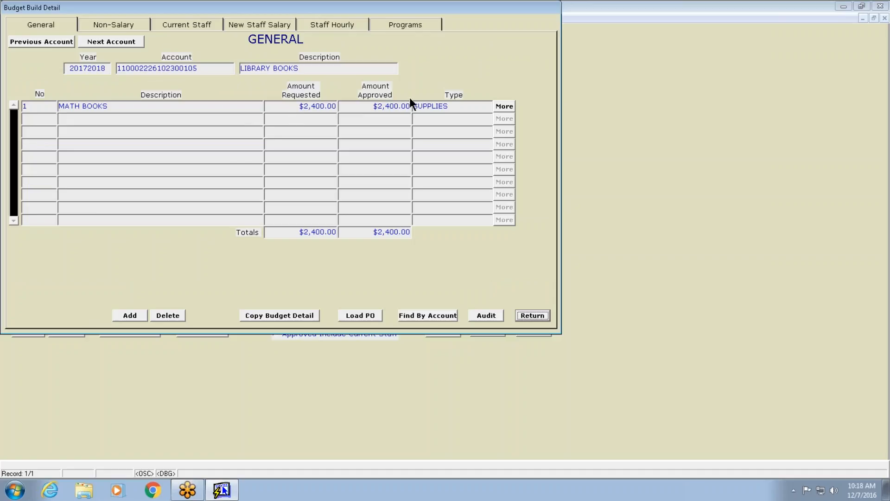
{"action": "left_click", "coordinate": [132, 24]}
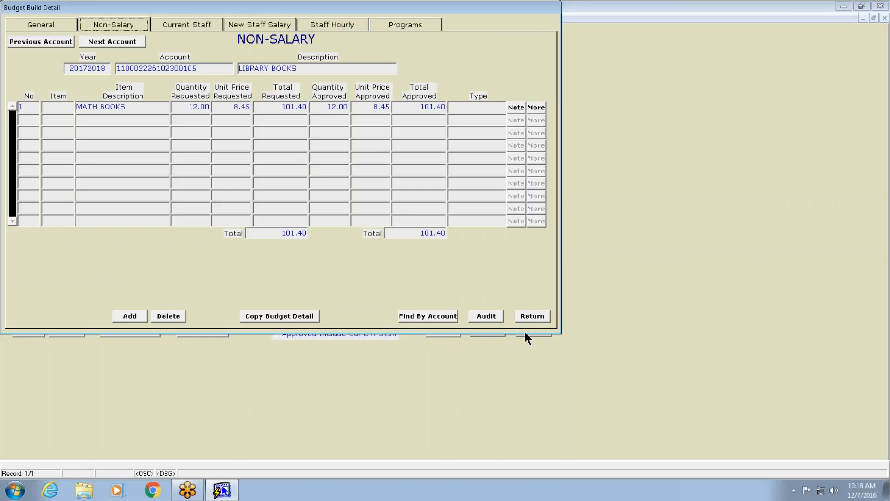
{"action": "left_click", "coordinate": [538, 319]}
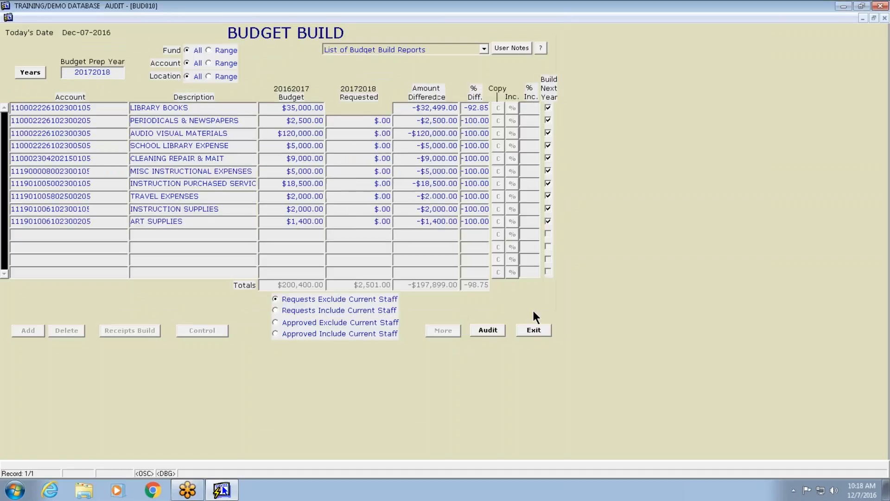
Switch the budget list between approved and requested amount views, with current staff included and excluded
{"action": "left_click", "coordinate": [276, 322]}
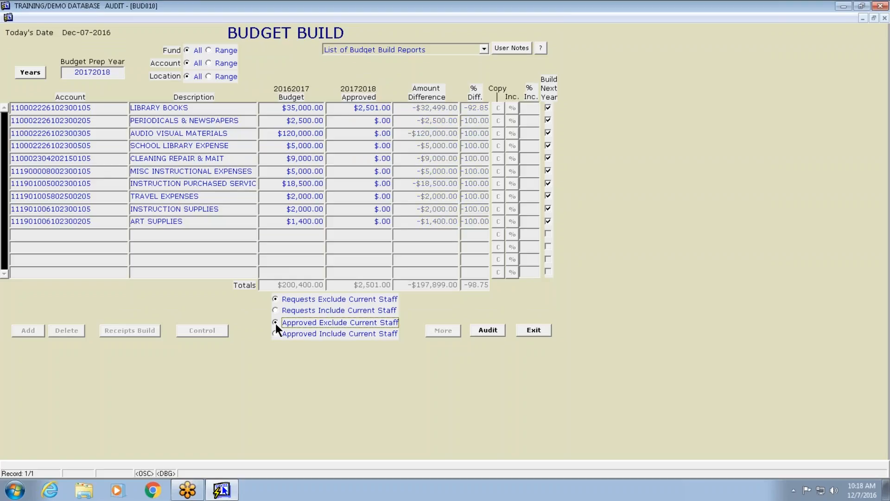
{"action": "left_click", "coordinate": [276, 335]}
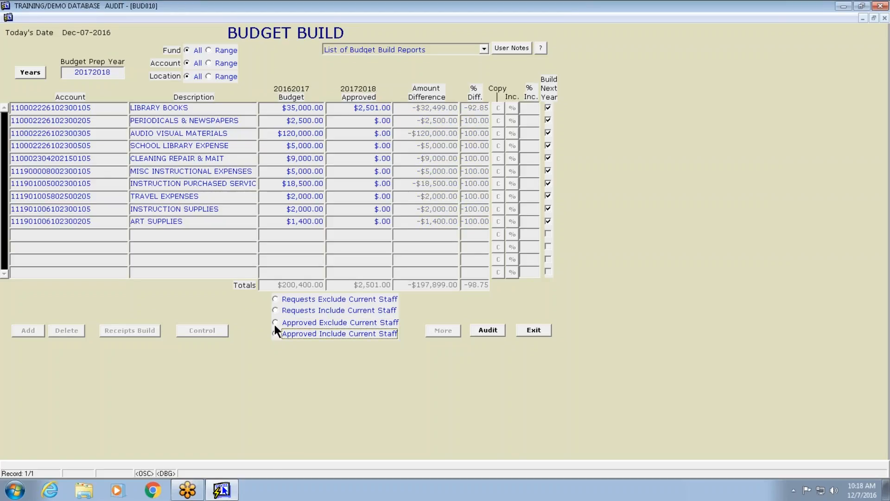
{"action": "left_click", "coordinate": [275, 323]}
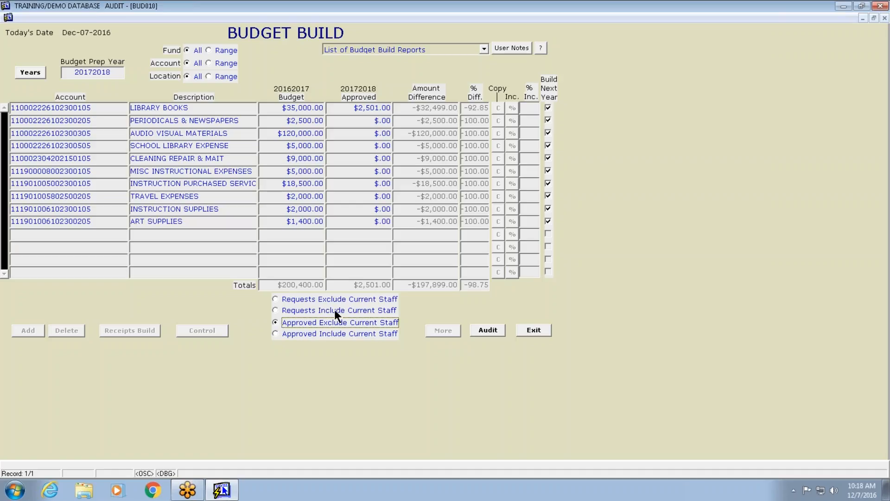
{"action": "left_click", "coordinate": [276, 299]}
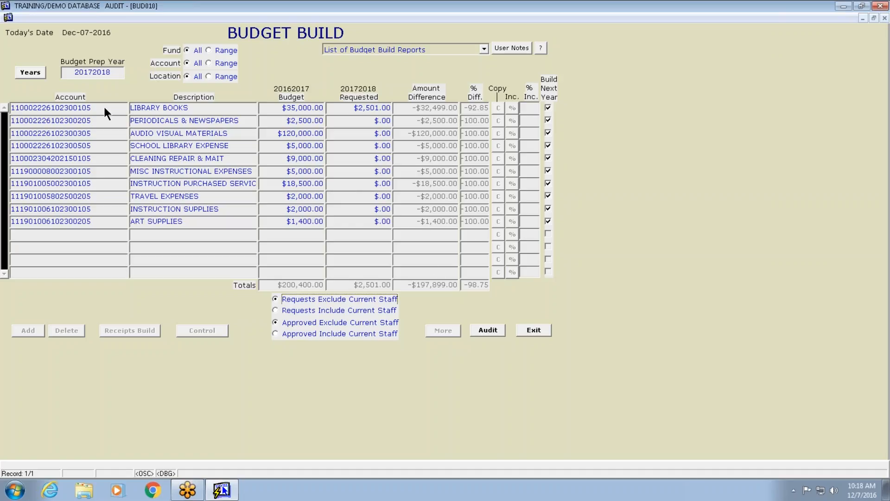
Open the LIBRARY BOOKS detail, set the MATH BOOKS line's approved amount to $2,000, and return to the budget list
{"action": "double_click", "coordinate": [368, 113]}
{"action": "left_click", "coordinate": [378, 105]}
{"action": "type", "text": "2,00"}
{"action": "type", "text": "000"}
{"action": "key", "text": "Tab"}
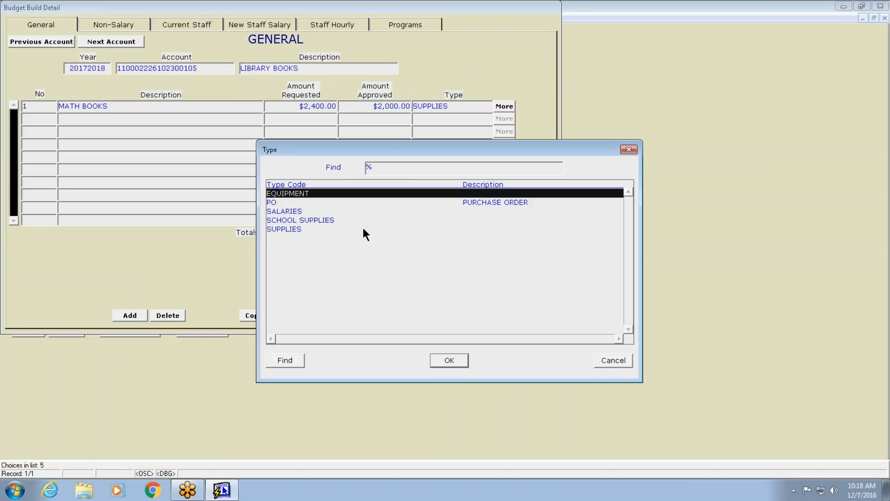
{"action": "left_click", "coordinate": [615, 363]}
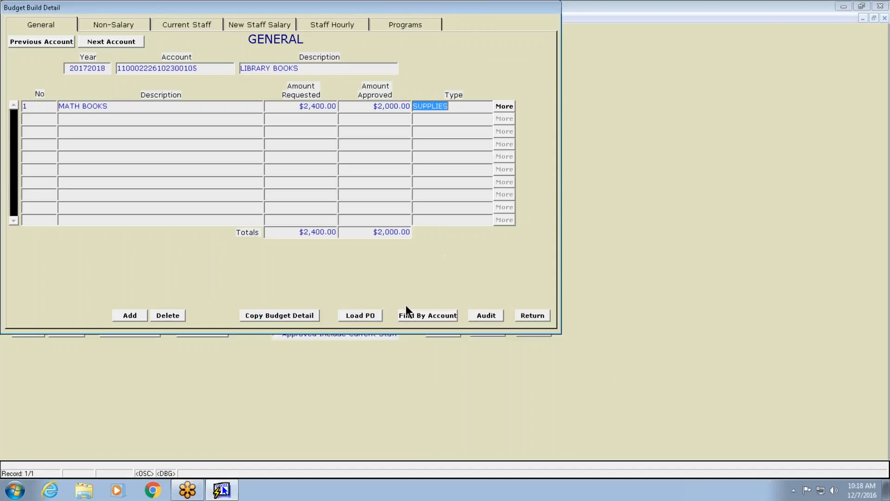
{"action": "left_click", "coordinate": [541, 315]}
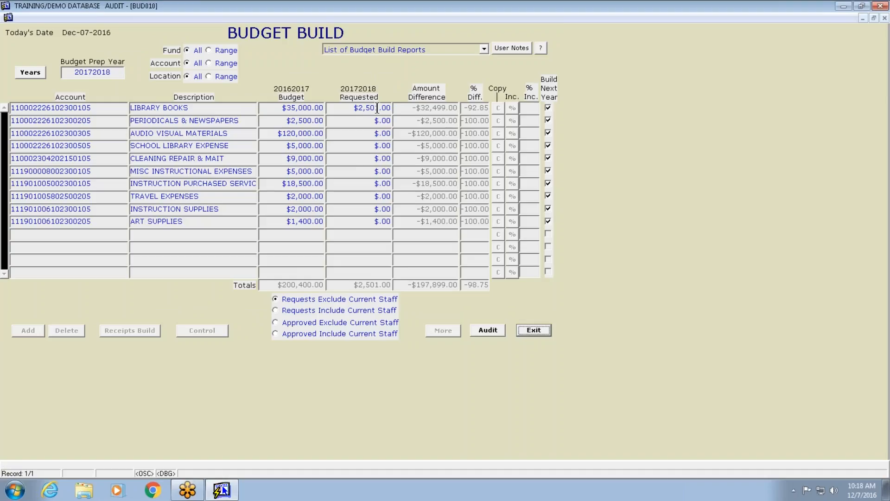
Compare the budget list's approved and requested amount views excluding current staff
{"action": "left_click", "coordinate": [274, 321]}
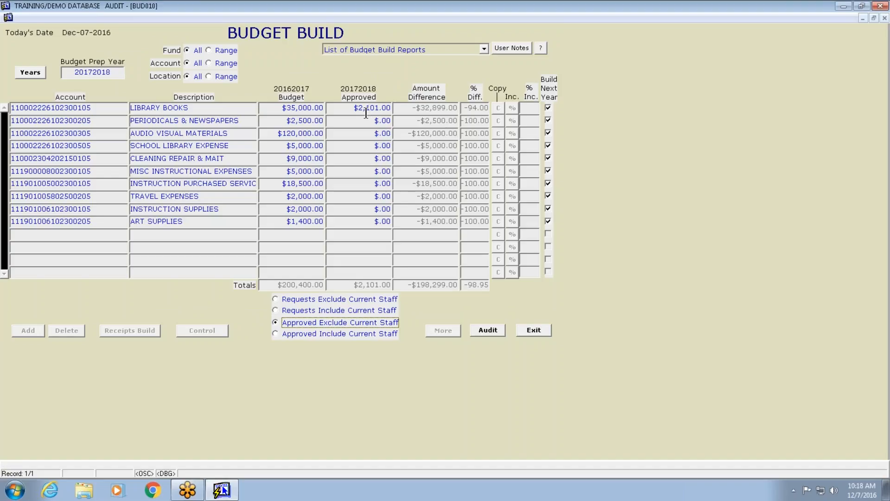
{"action": "left_click", "coordinate": [275, 301]}
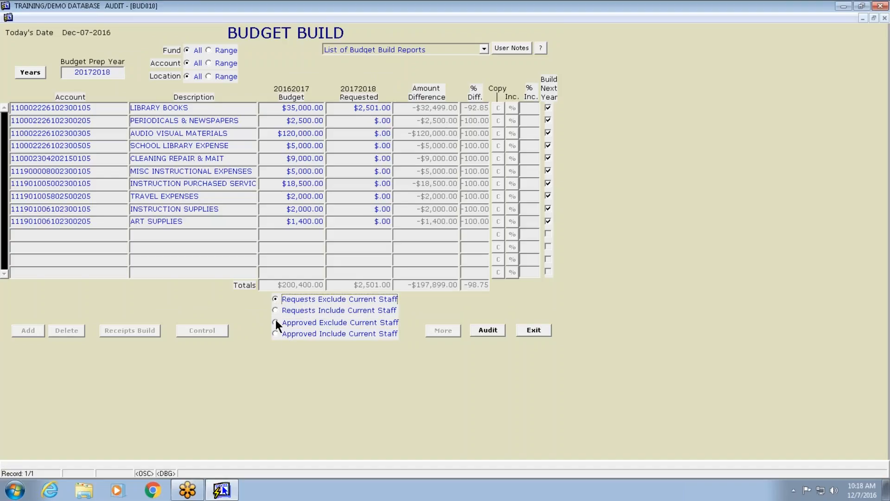
{"action": "left_click", "coordinate": [278, 321]}
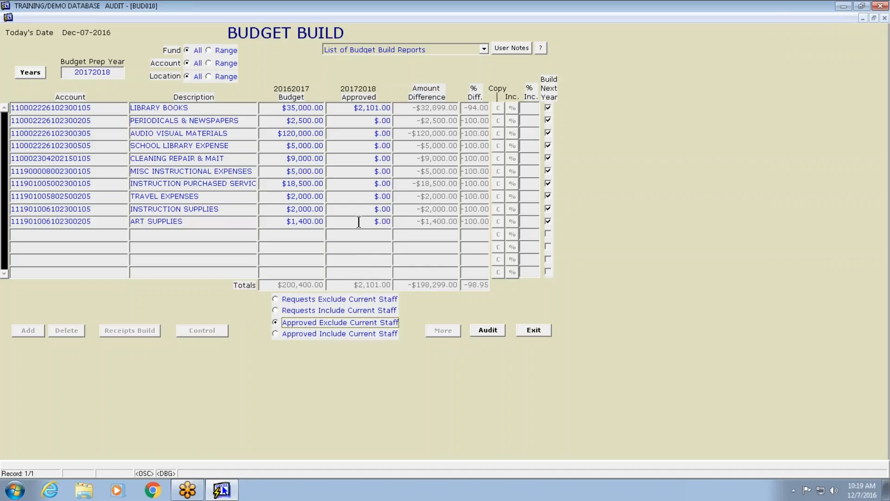
Open the Budget Build Report setup screen from the reports list and exit it without running
{"action": "left_click", "coordinate": [484, 49]}
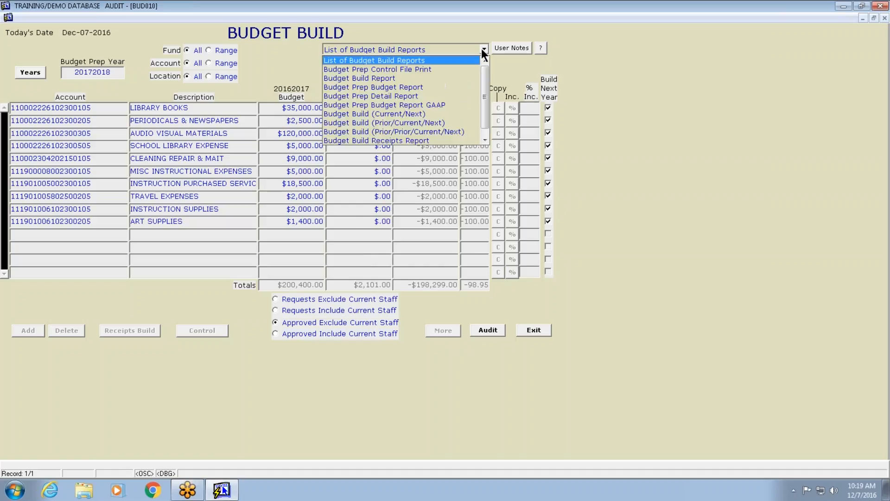
{"action": "left_click", "coordinate": [369, 78]}
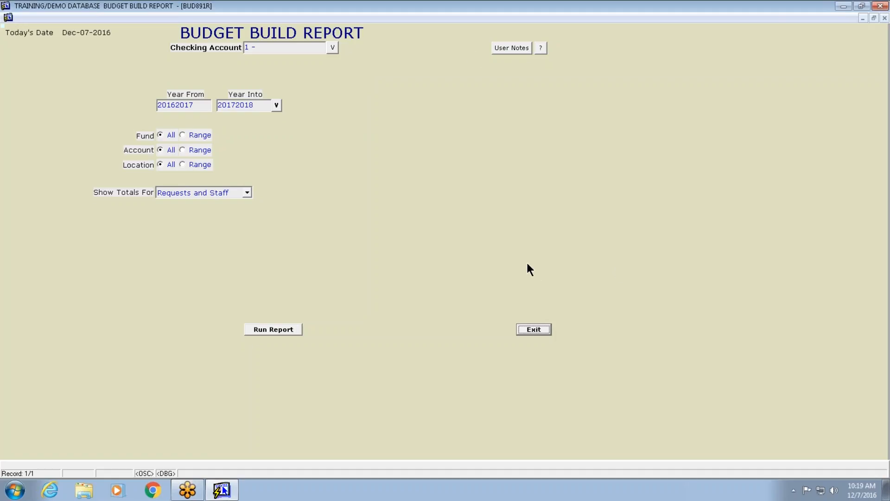
{"action": "left_click", "coordinate": [533, 331]}
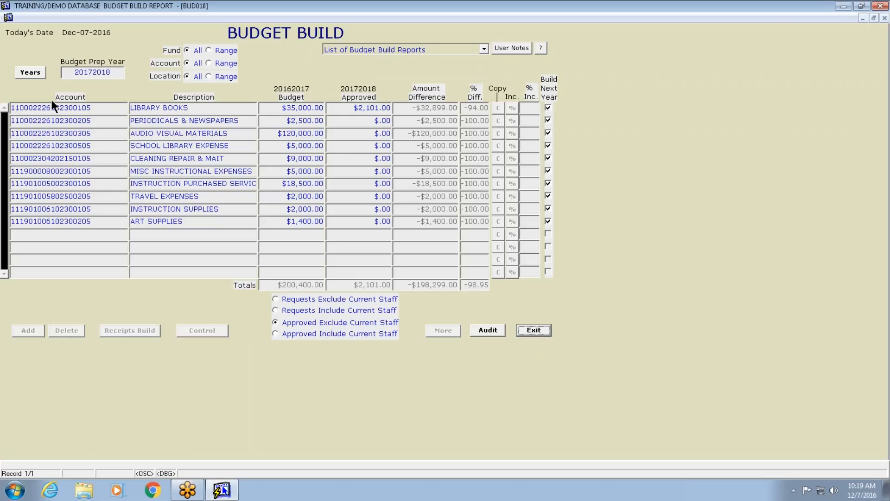
Switch the budget years to 20122013 to view that budget, then switch back to 20162017
{"action": "left_click", "coordinate": [30, 71]}
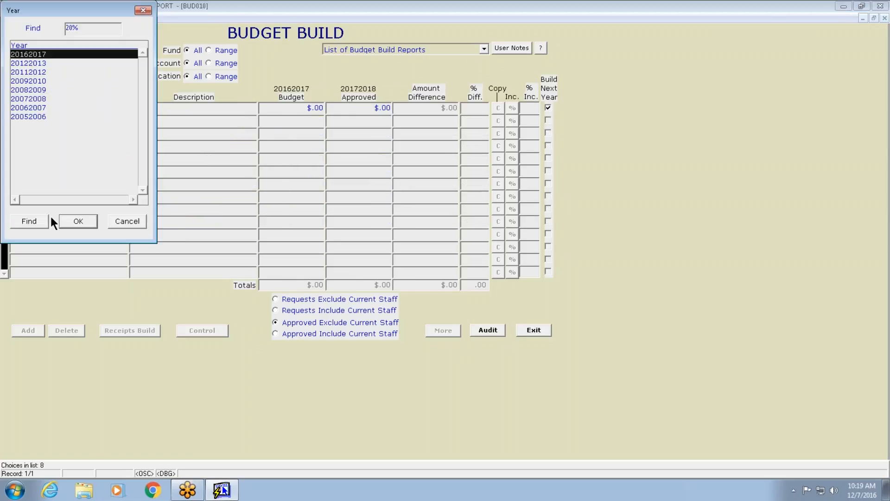
{"action": "left_click", "coordinate": [38, 63]}
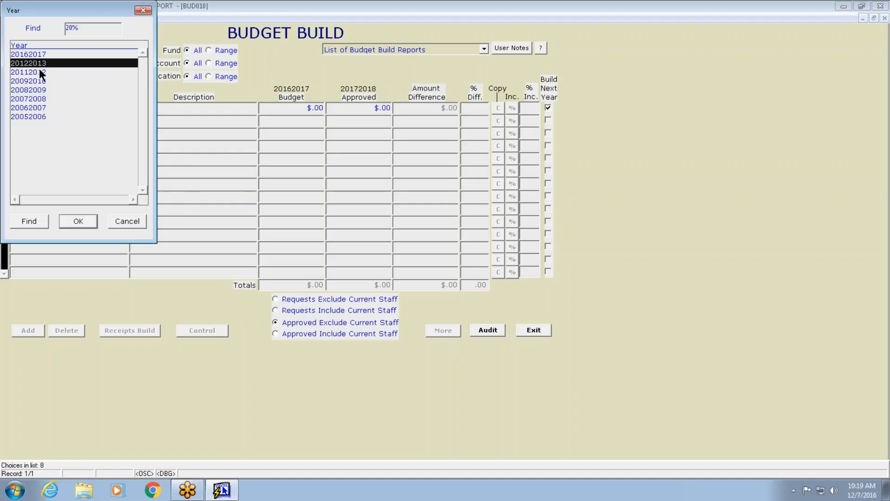
{"action": "left_click", "coordinate": [79, 221]}
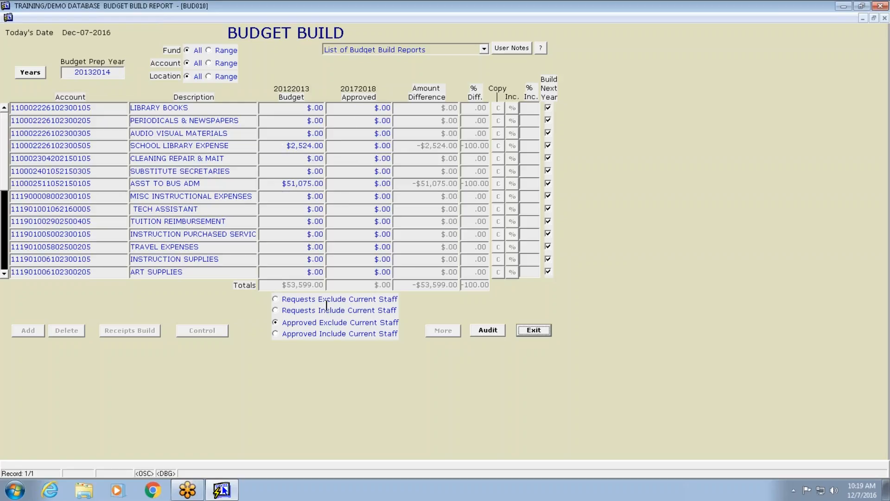
{"action": "left_click", "coordinate": [33, 74]}
{"action": "left_click", "coordinate": [64, 226]}
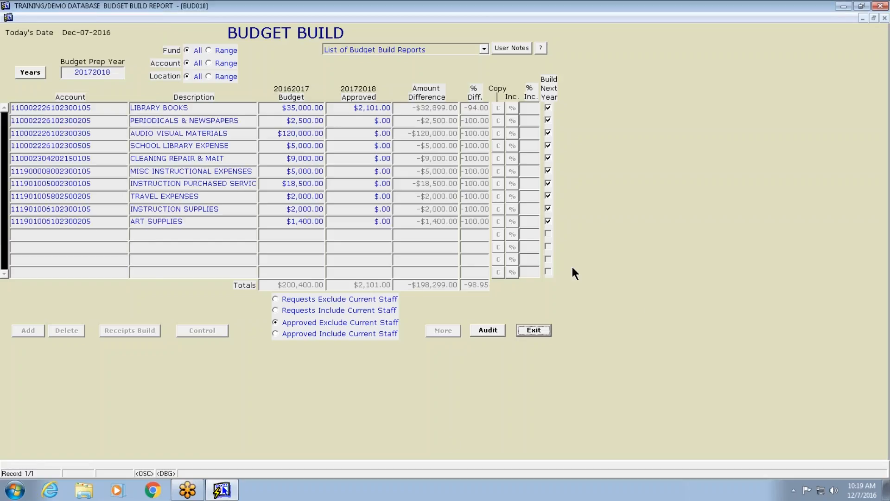
Exit Budget Build to the main menu, reopen Budget Build, and exit it again
{"action": "left_click", "coordinate": [540, 328]}
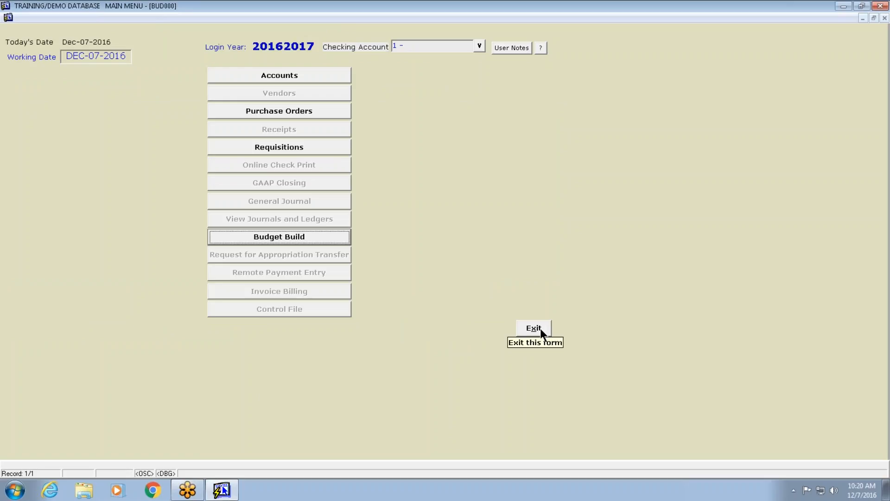
{"action": "left_click", "coordinate": [291, 237]}
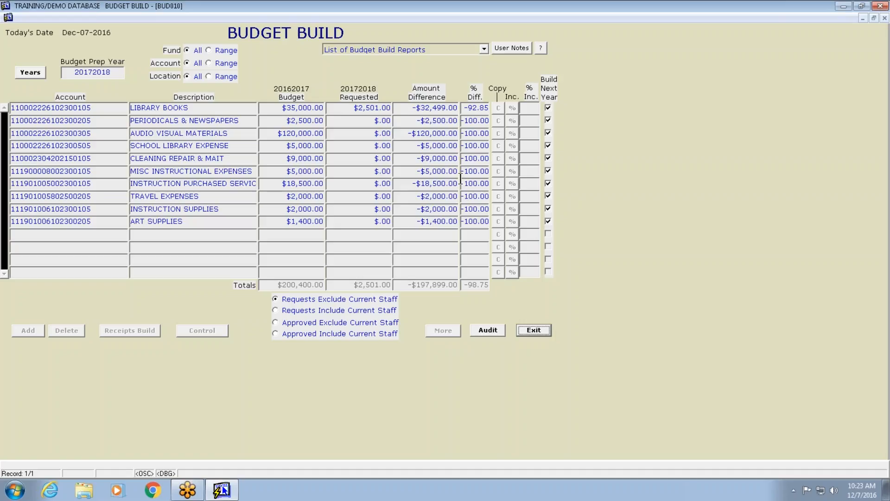
{"action": "left_click", "coordinate": [540, 333]}
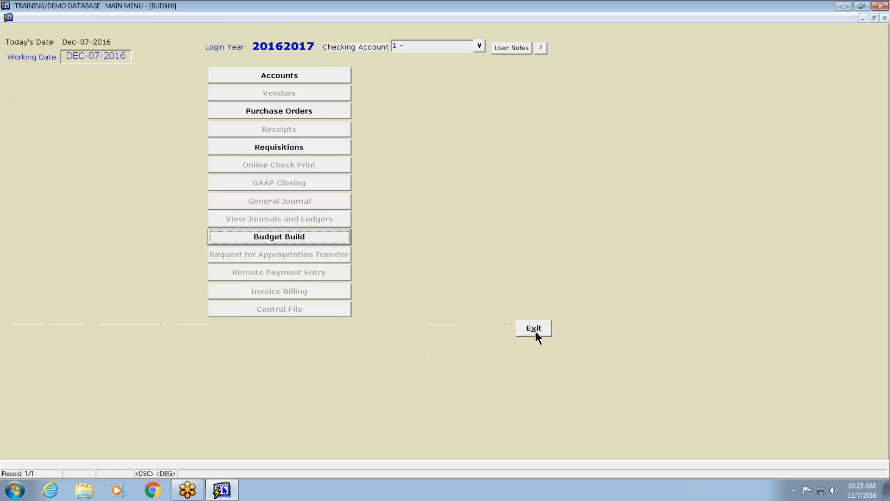